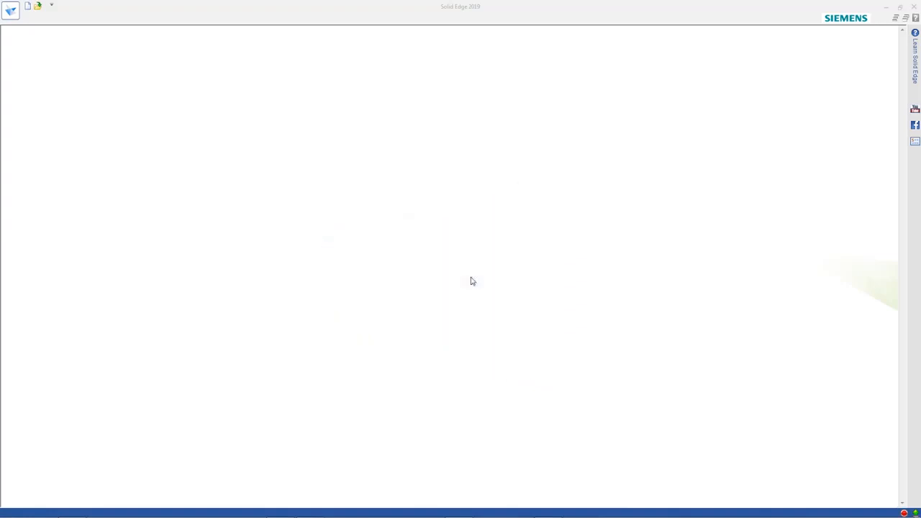
Create a new part document from the ISO Metric Part template
click(12, 13)
mouse_move(7, 62)
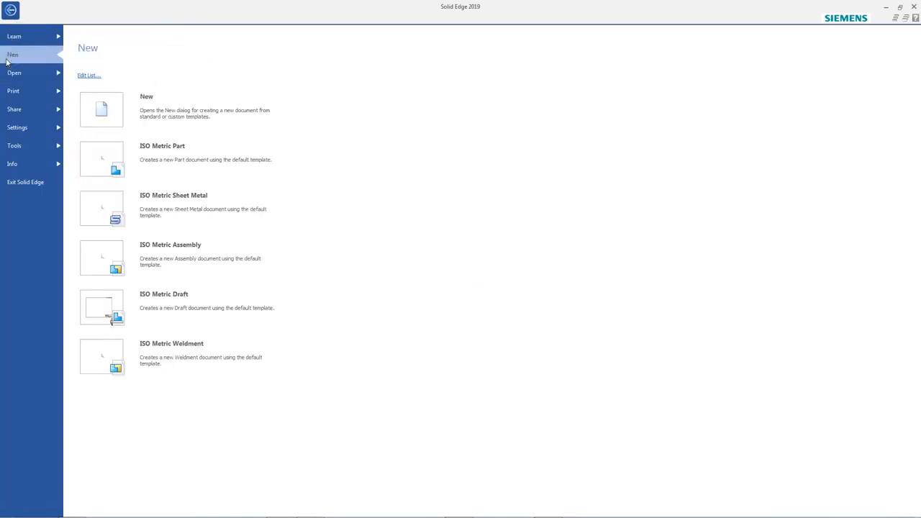
click(209, 160)
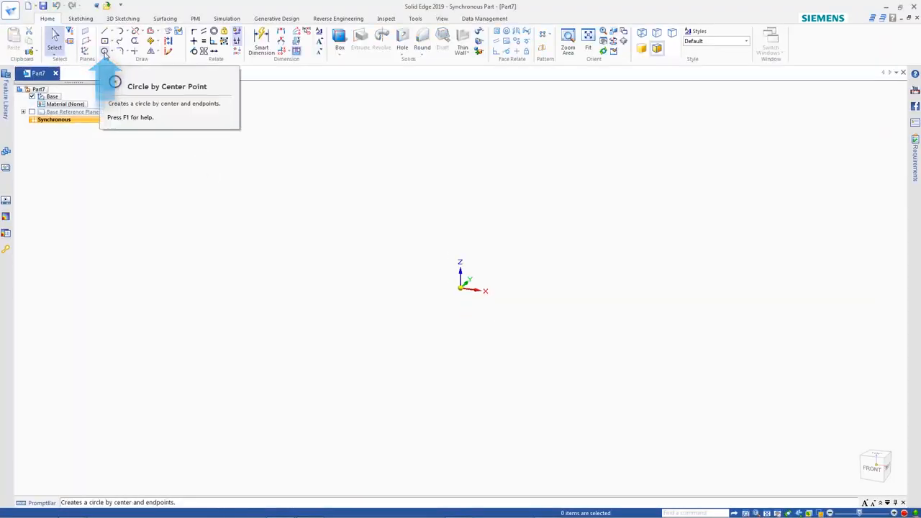
Draw a 62 mm diameter circle centred on the origin, locking the sketch to the base XY plane
click(104, 52)
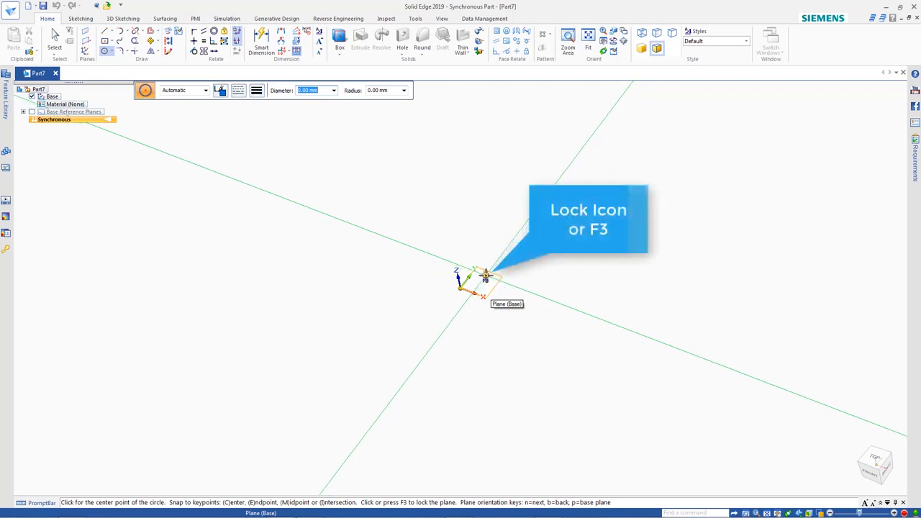
click(485, 274)
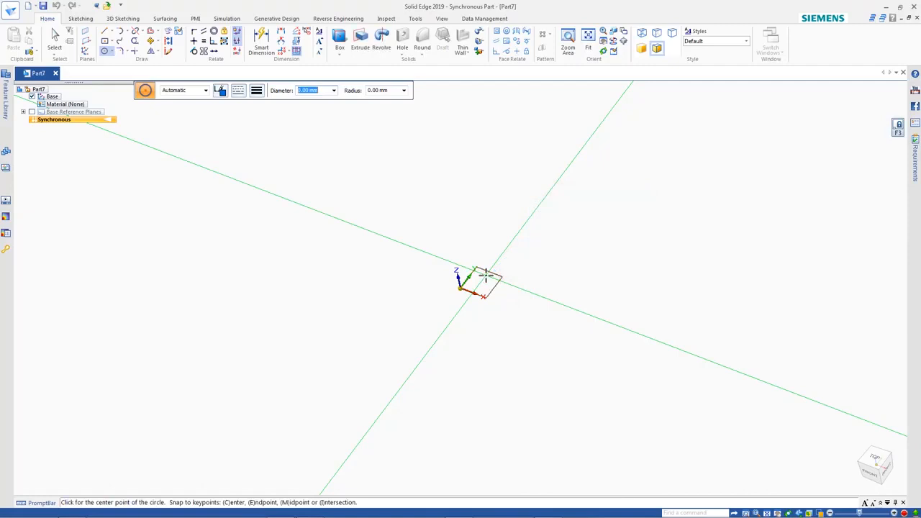
key(ctrl+h)
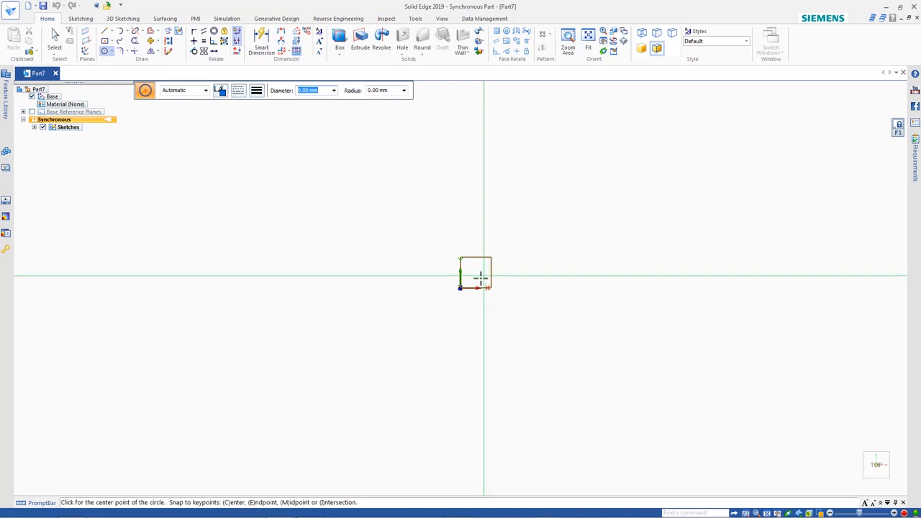
click(460, 288)
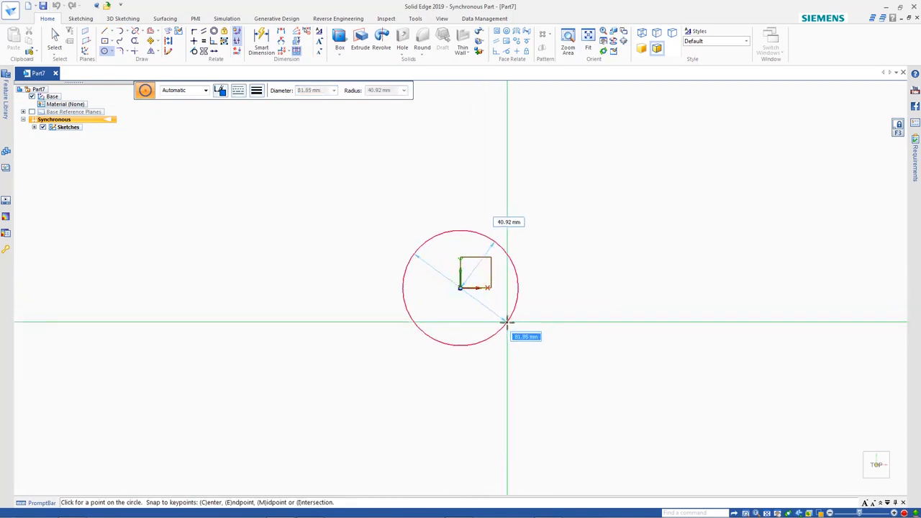
text(62)
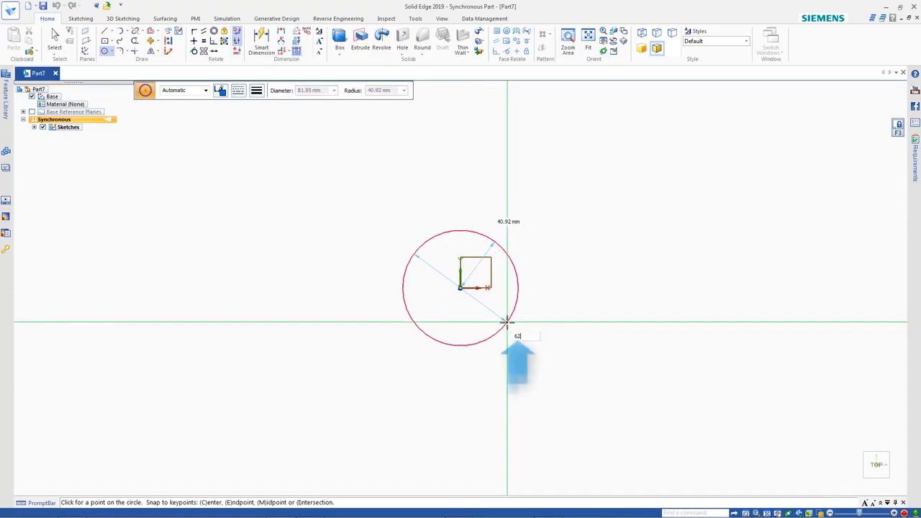
key(Return)
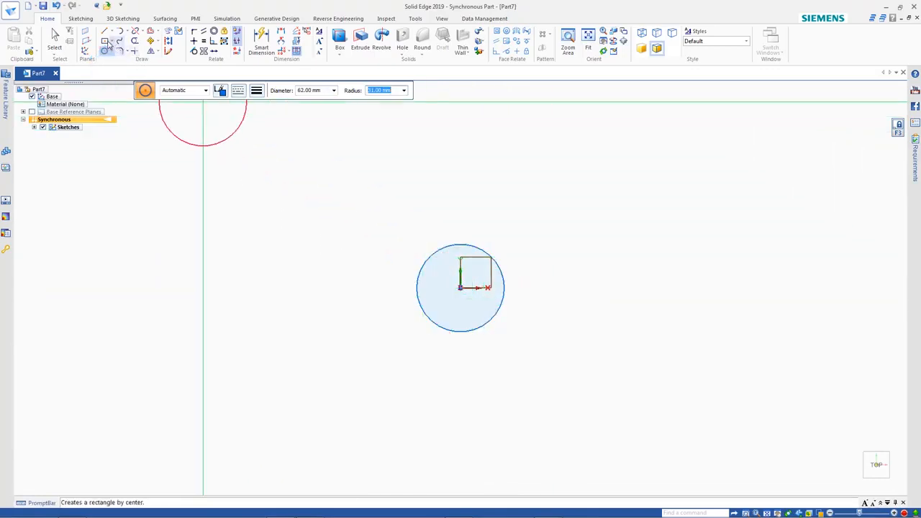
Draw a rectangle by center on the origin, 88 mm wide and 30 mm high
click(104, 41)
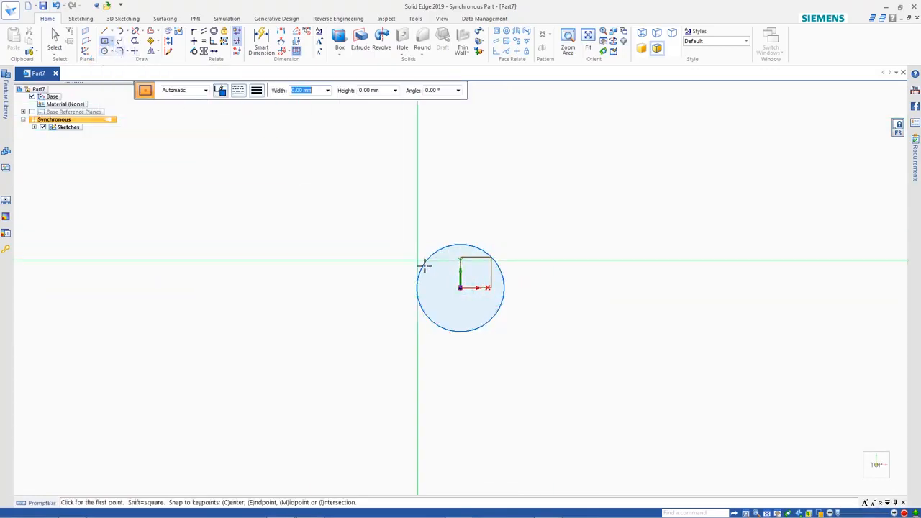
click(460, 288)
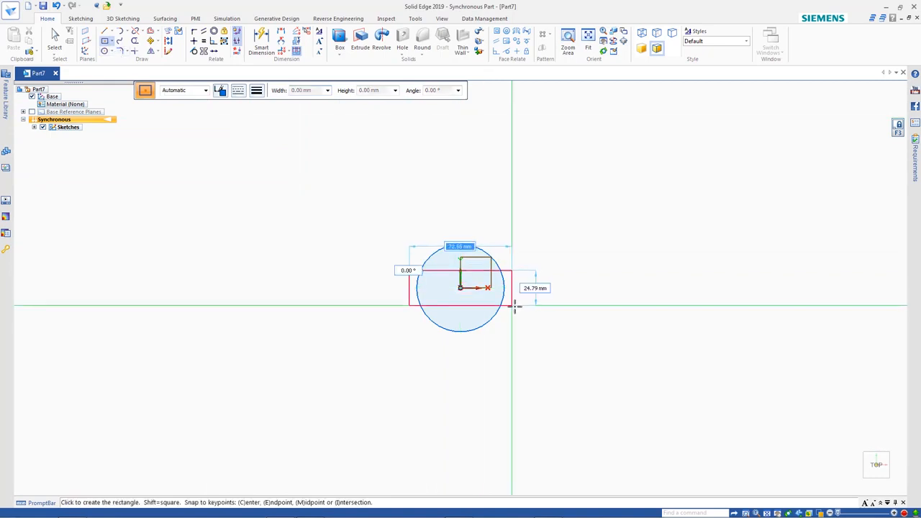
text(88)
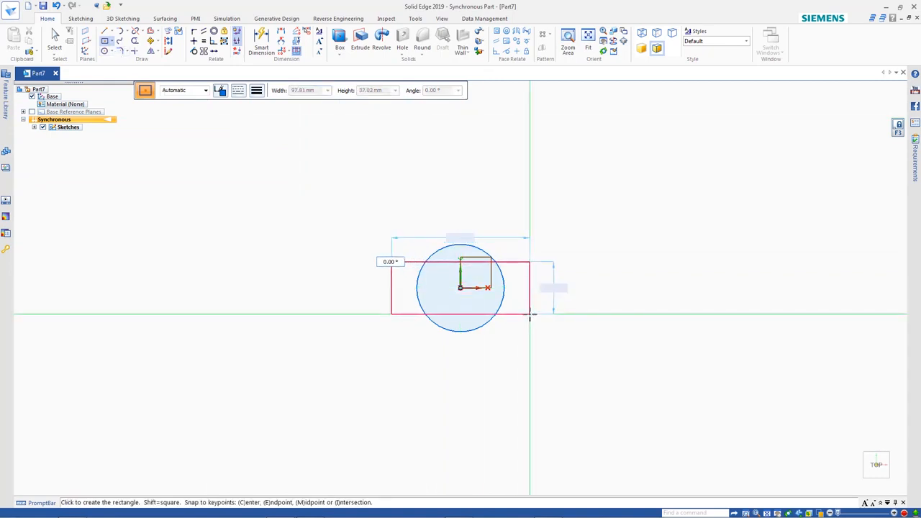
key(Tab)
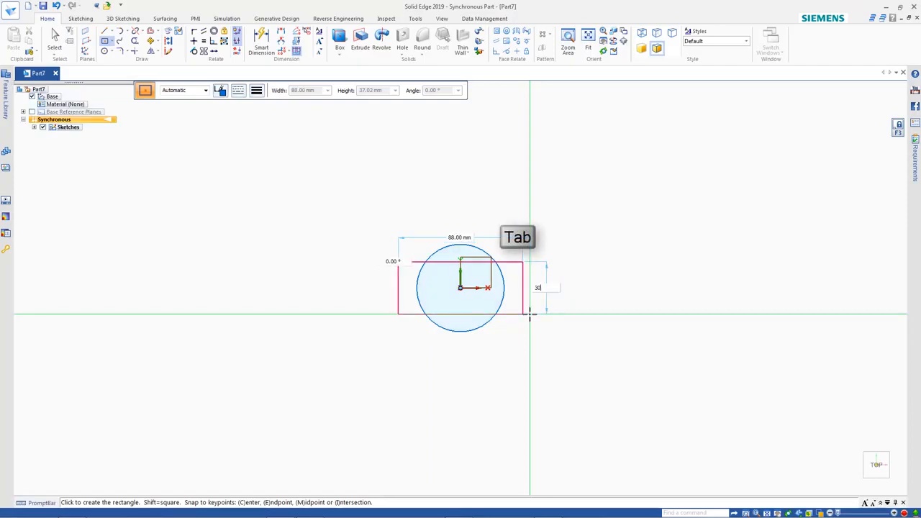
text(30)
click(529, 314)
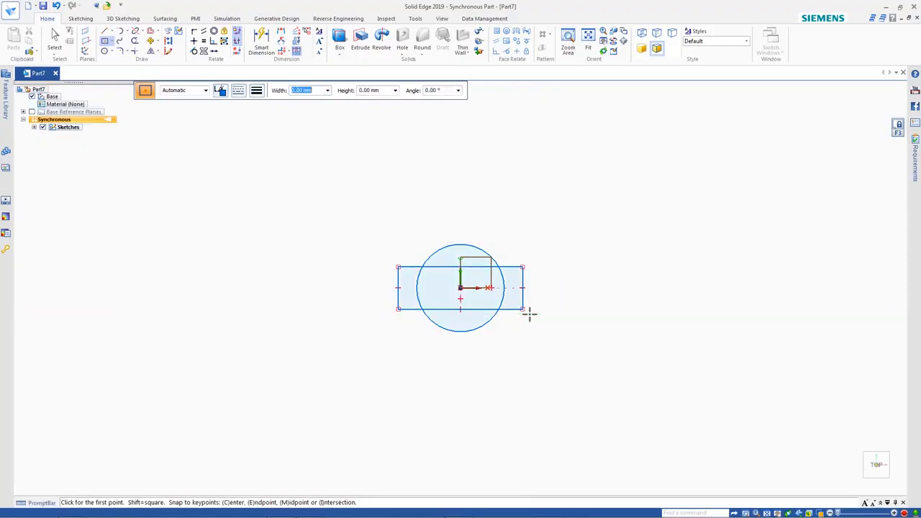
key(Escape)
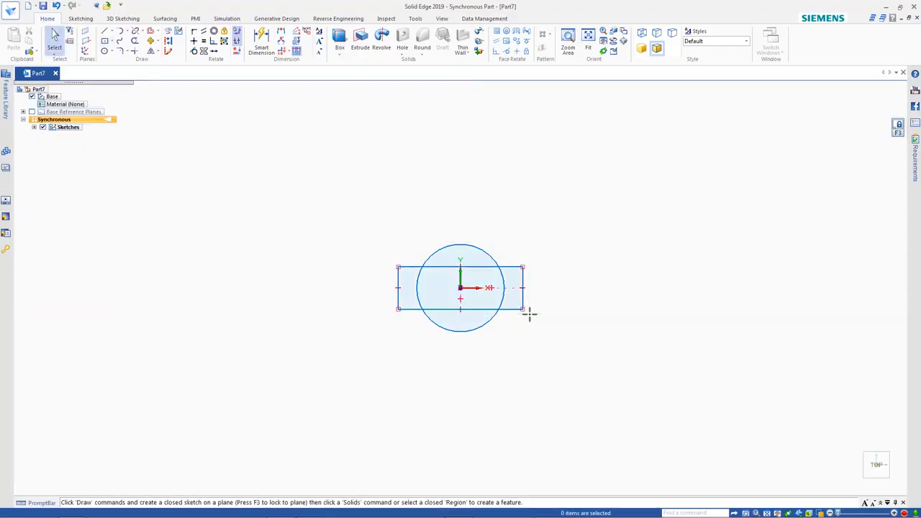
Dimension the circle's diameter and the rectangle's width and height
click(262, 43)
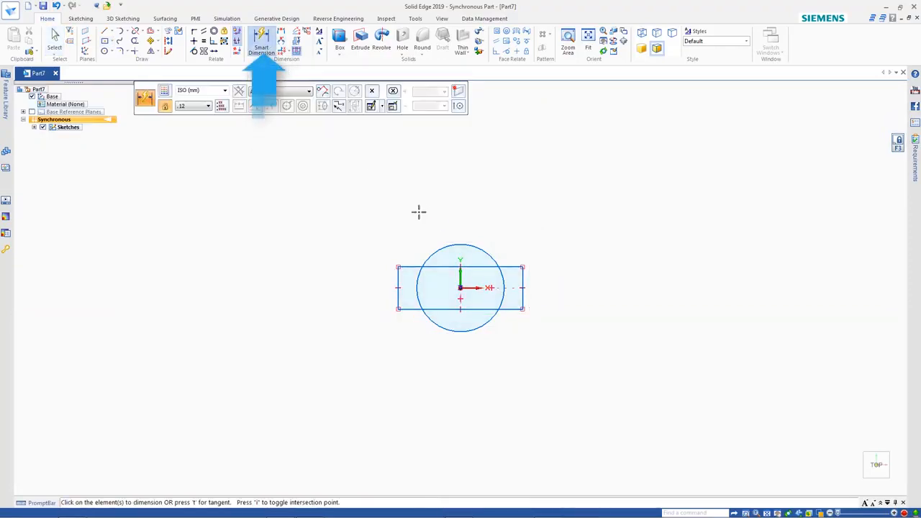
click(473, 245)
click(529, 217)
click(508, 310)
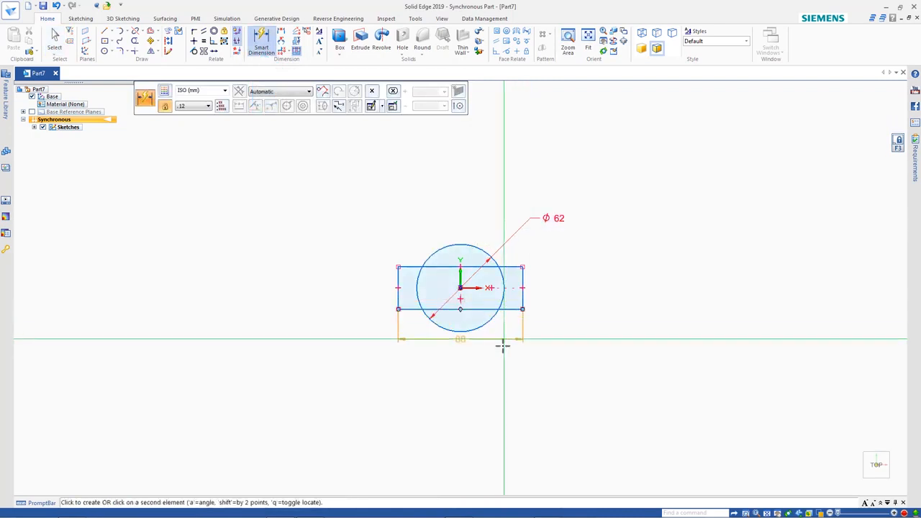
click(504, 350)
click(524, 293)
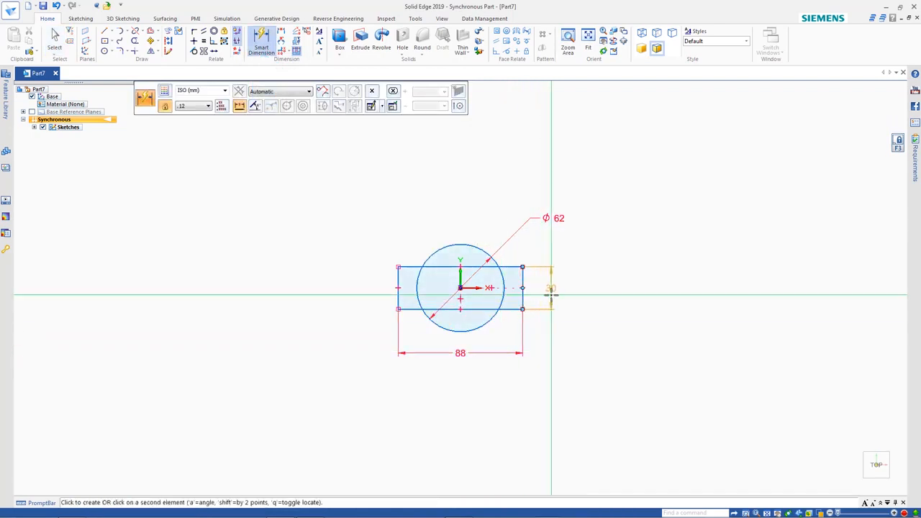
click(551, 295)
key(Escape)
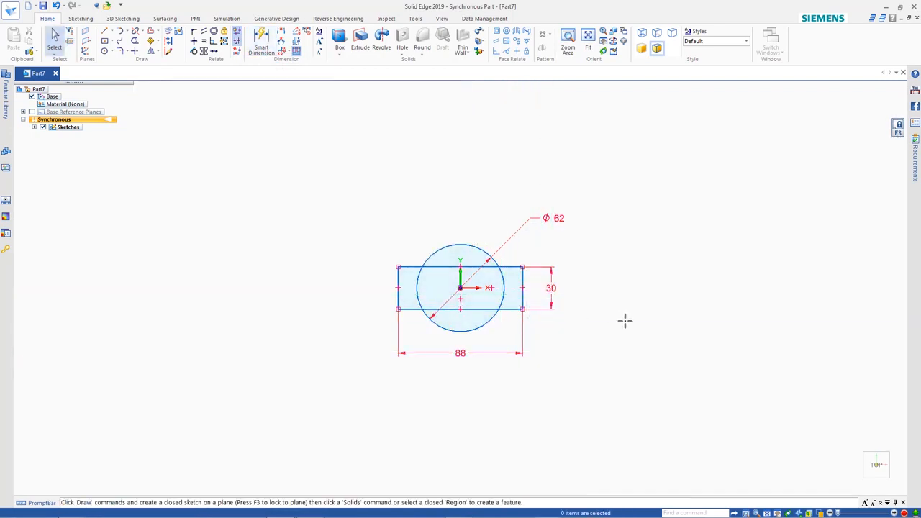
Select all regions of the circle and rectangle sketch and extrude them upward 30 mm
key(ctrl+i)
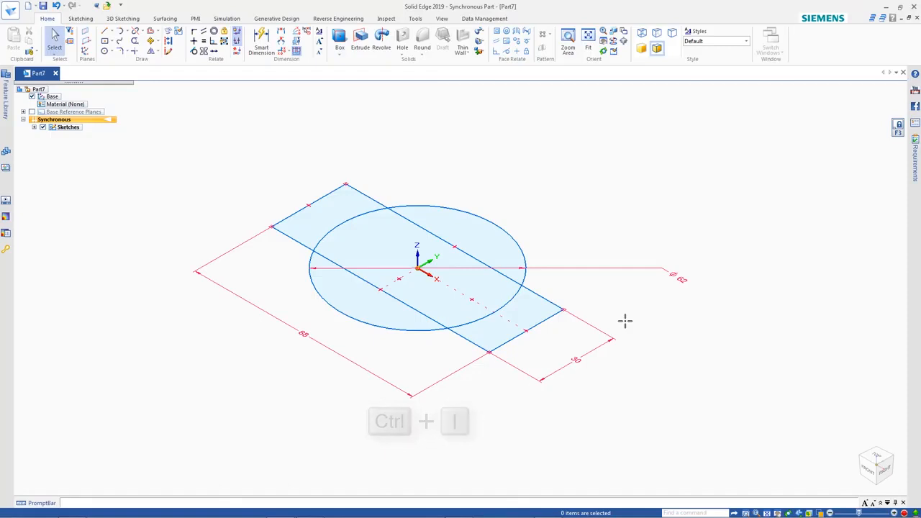
scroll(625, 321, down, 2)
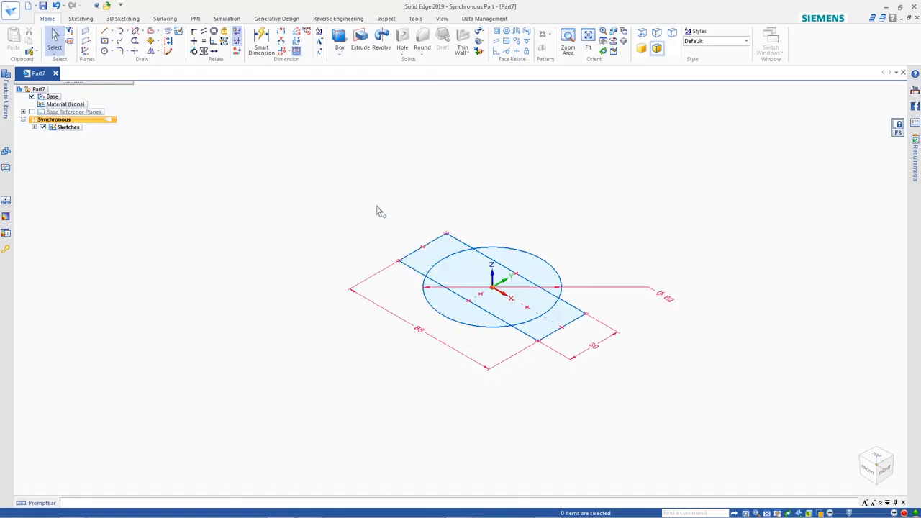
mouse_move(375, 205)
mouse_down()
mouse_move(588, 350)
mouse_move(600, 389)
mouse_up()
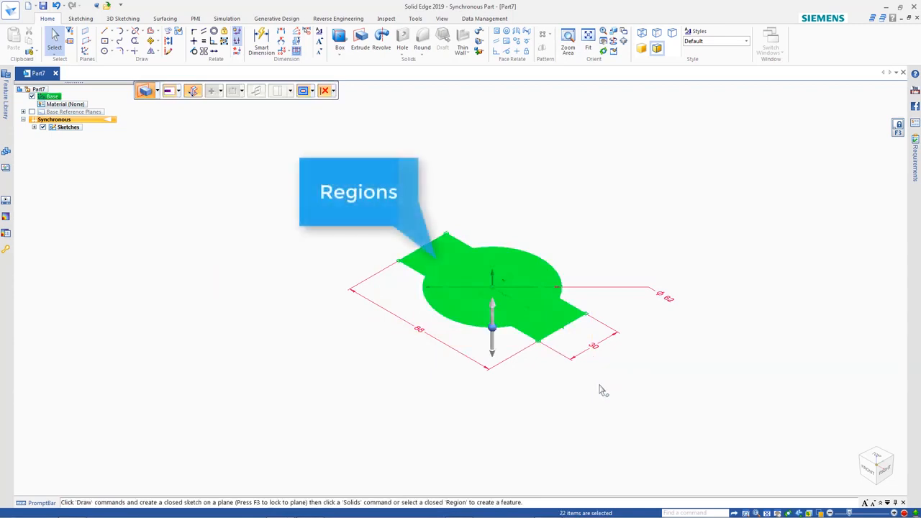
click(493, 316)
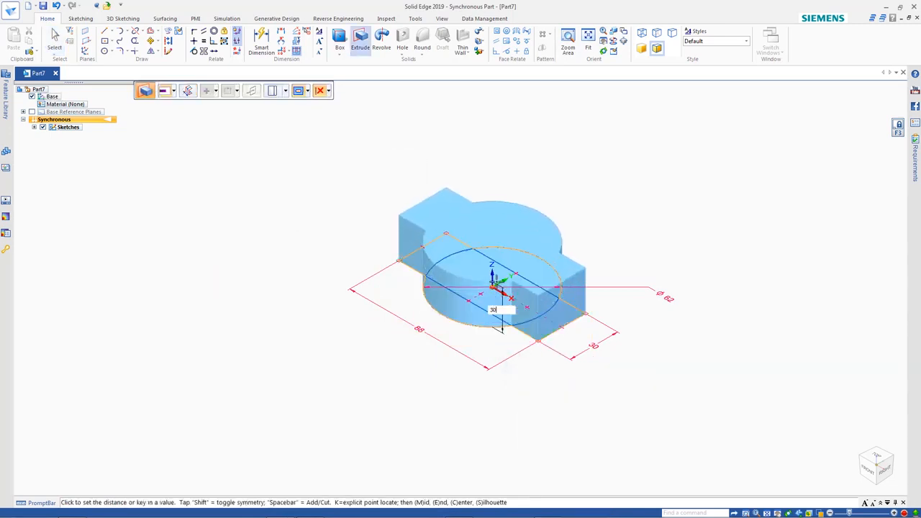
text(30)
key(Return)
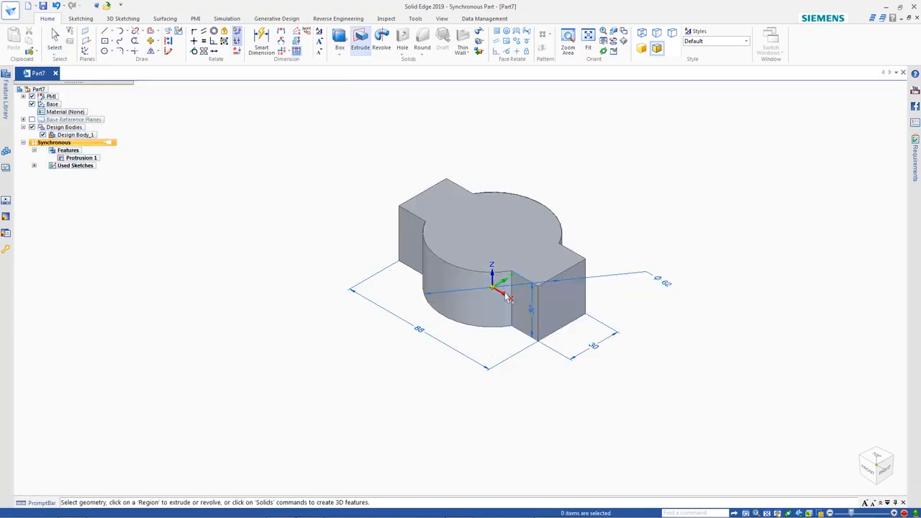
Set the width of the rectangular arms to 32 mm and the body's overall length to 138 mm
click(593, 348)
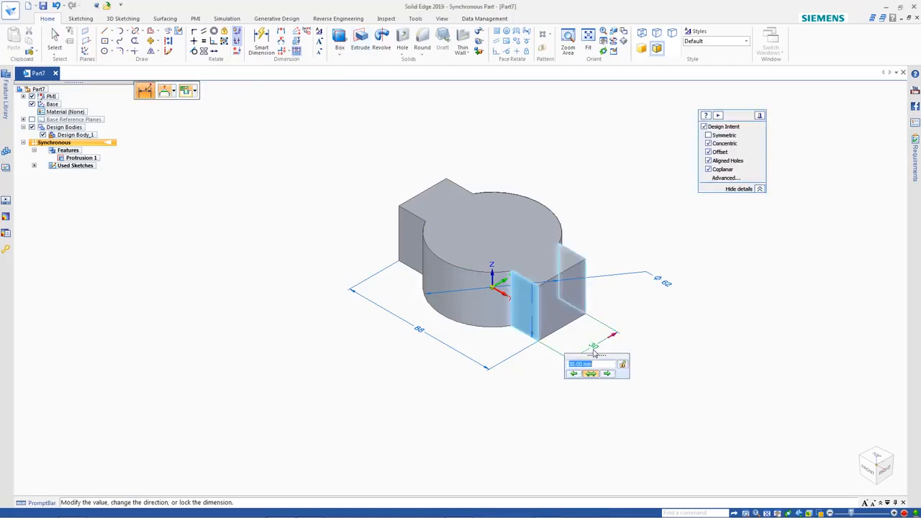
text(32)
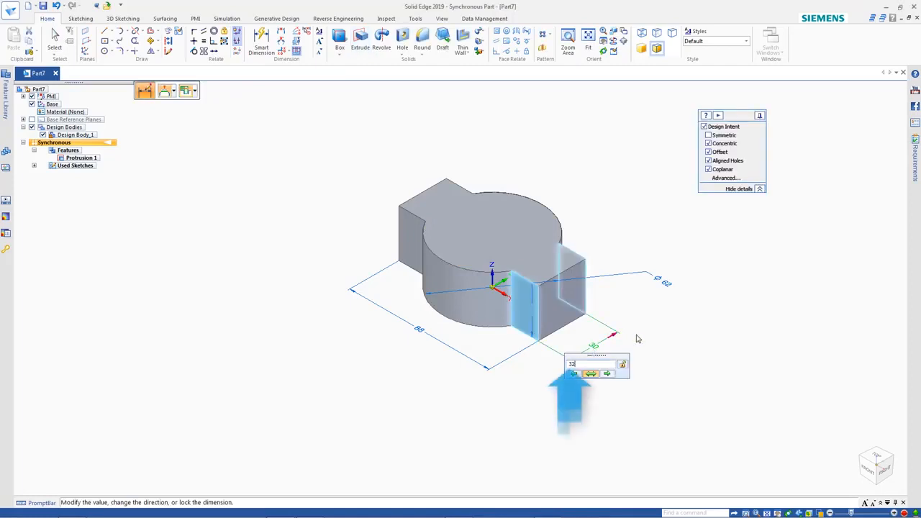
key(Return)
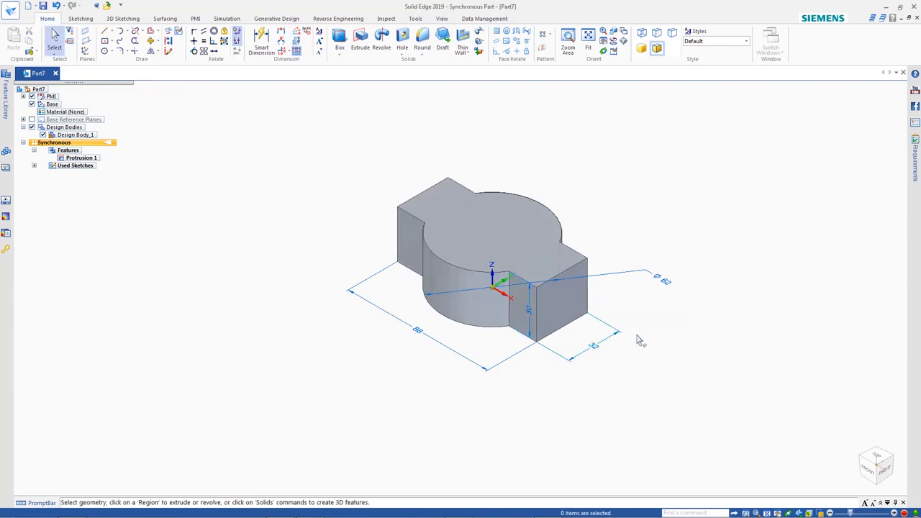
click(421, 336)
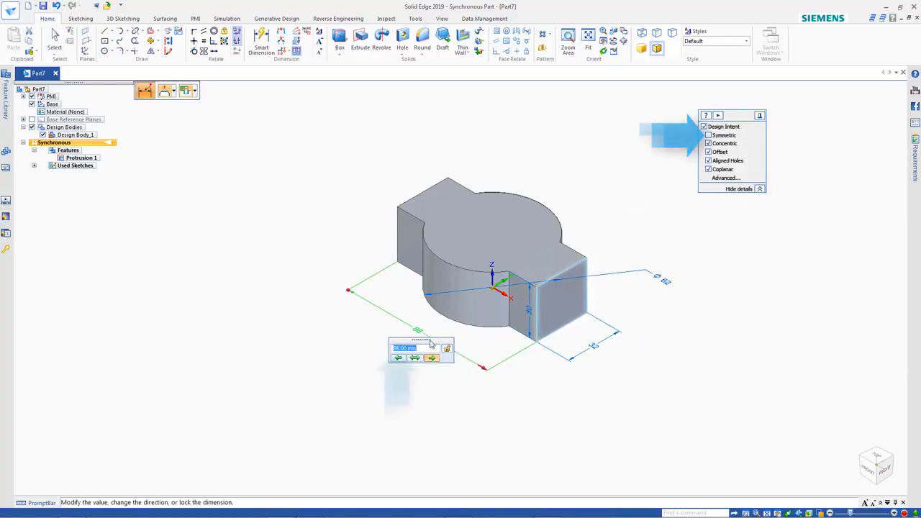
text(138)
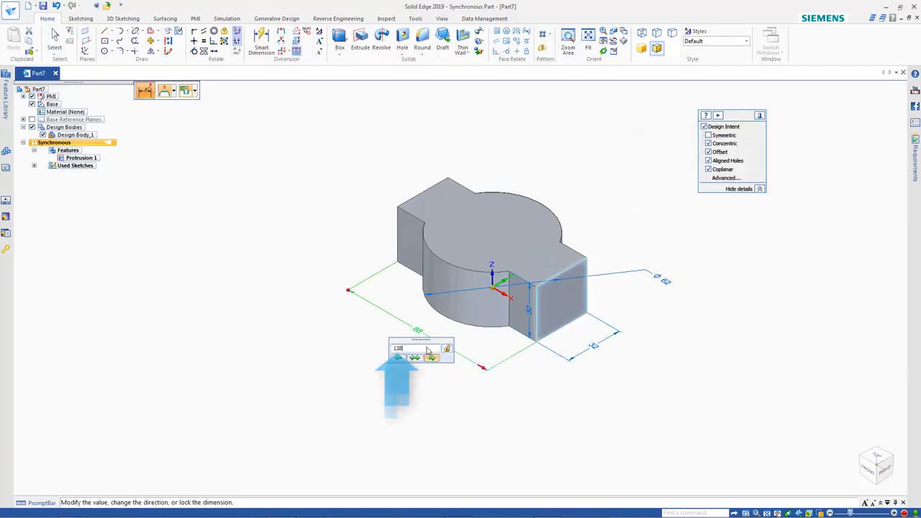
key(Return)
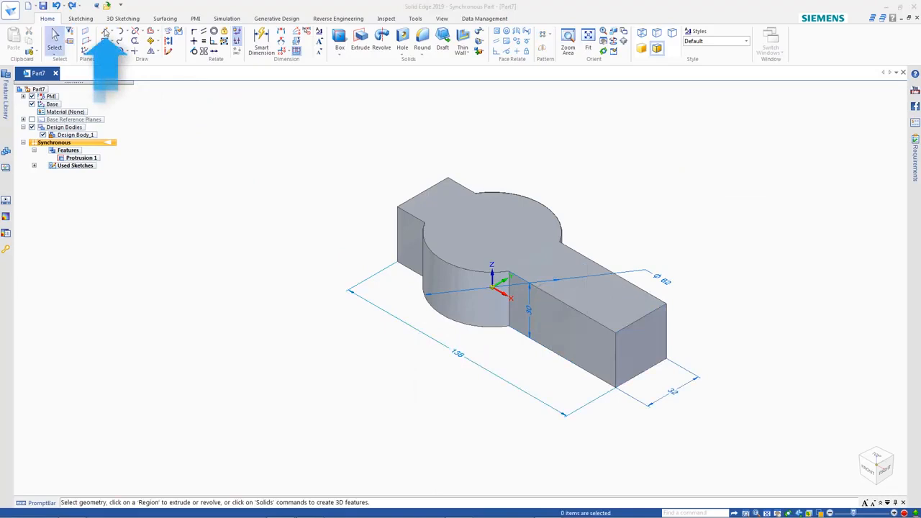
Sketch a line about 53 mm long across the longer arm on the body's top face, parallel to the arm's end
click(106, 33)
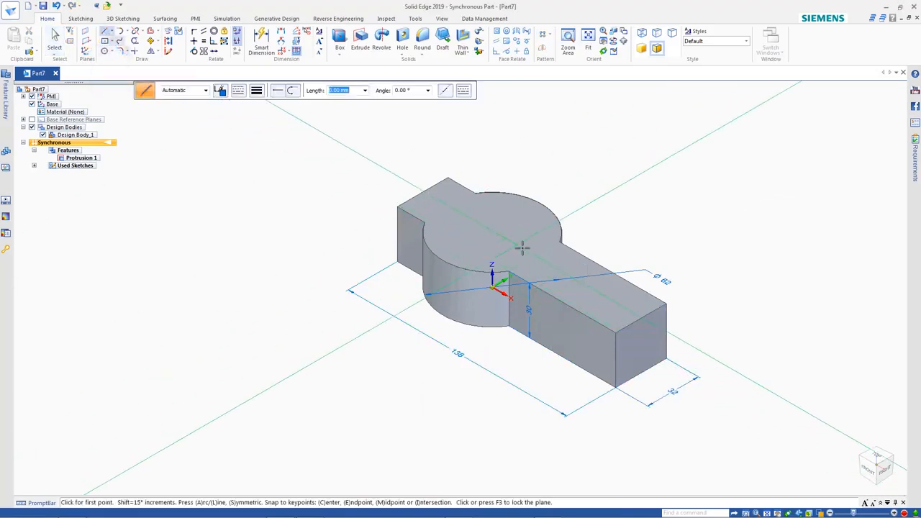
click(516, 243)
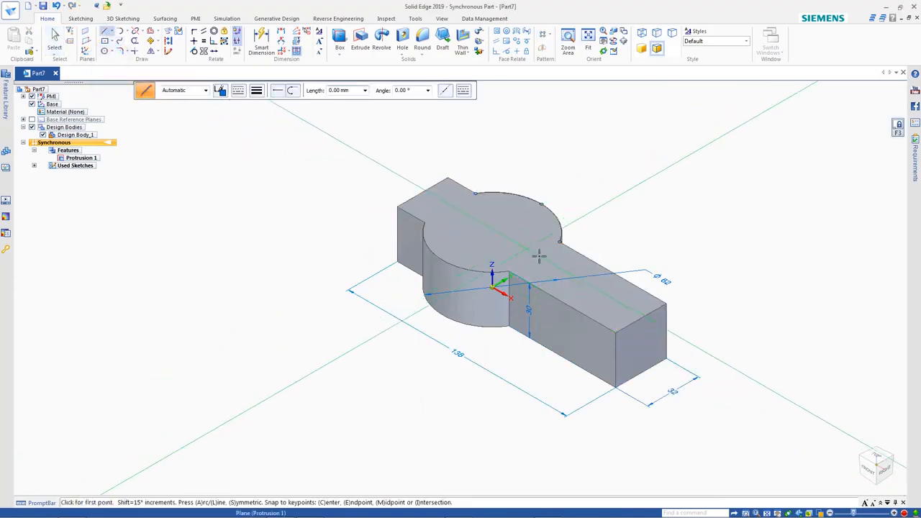
click(560, 311)
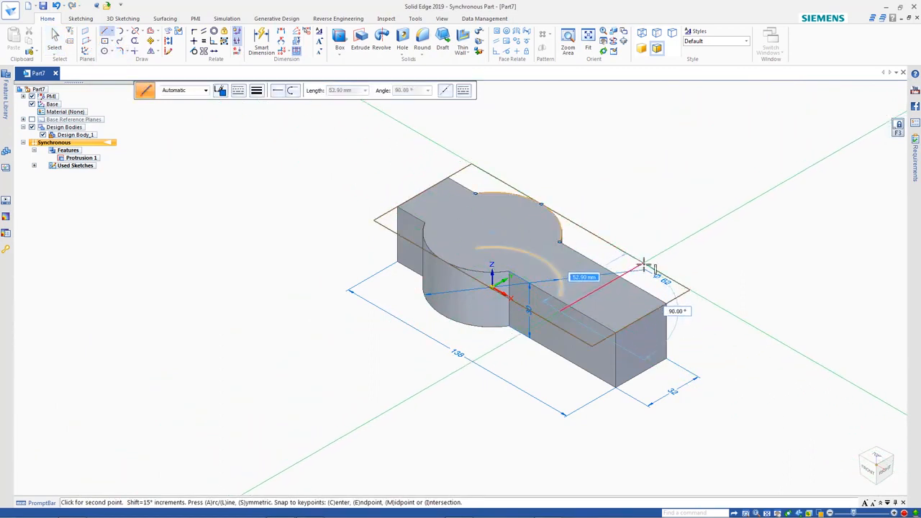
click(643, 265)
key(Escape)
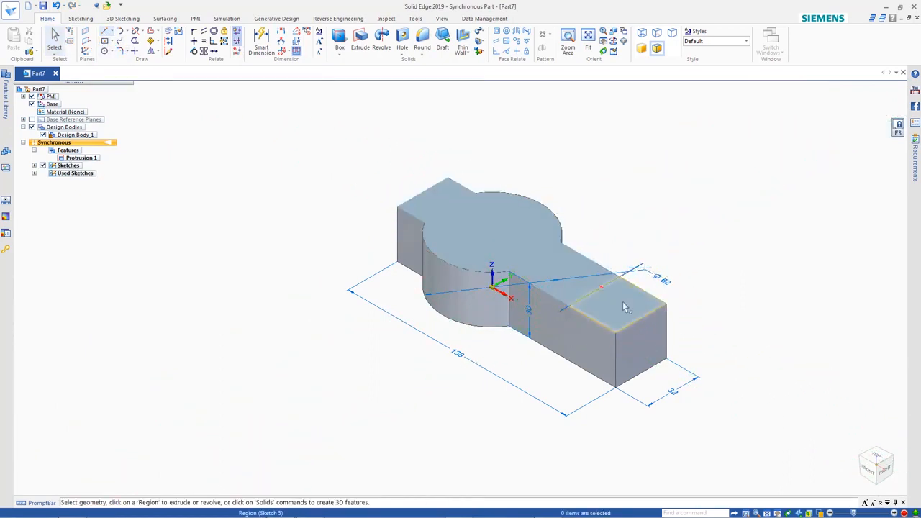
Extrude the region at the end of the longer arm's top face upward to raise a block about 93 mm high overall
click(622, 303)
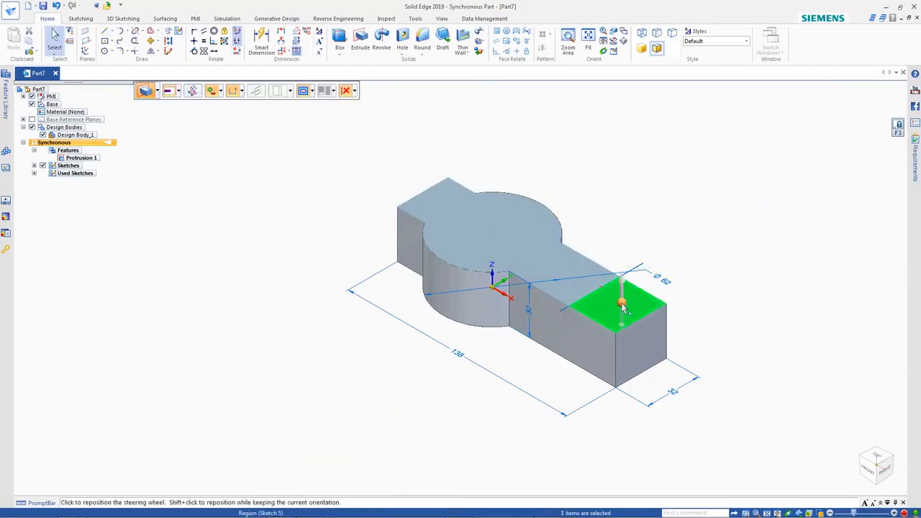
click(623, 305)
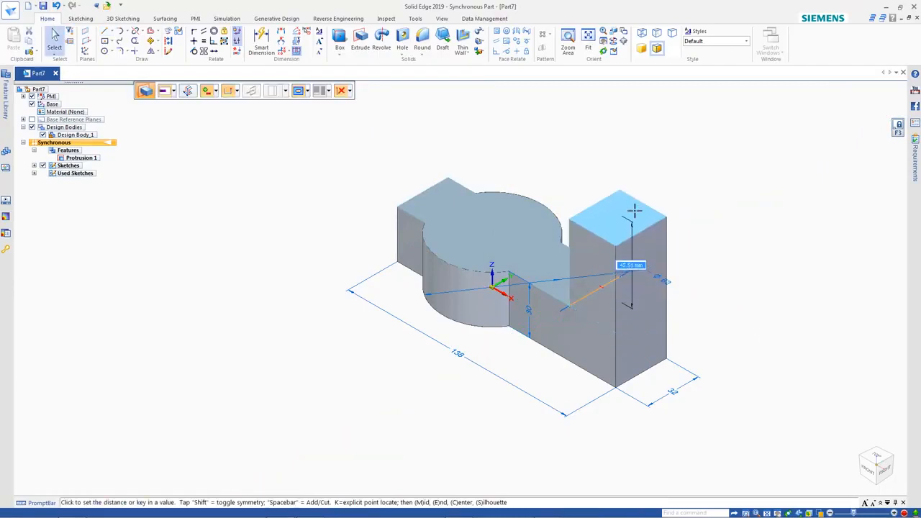
click(638, 189)
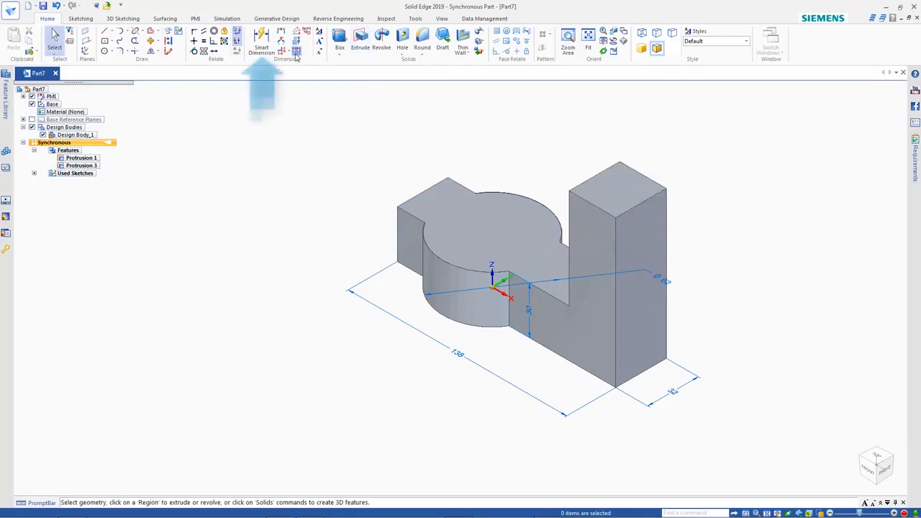
Dimension the raised end block's vertical edge and set its height to 100 mm
click(262, 41)
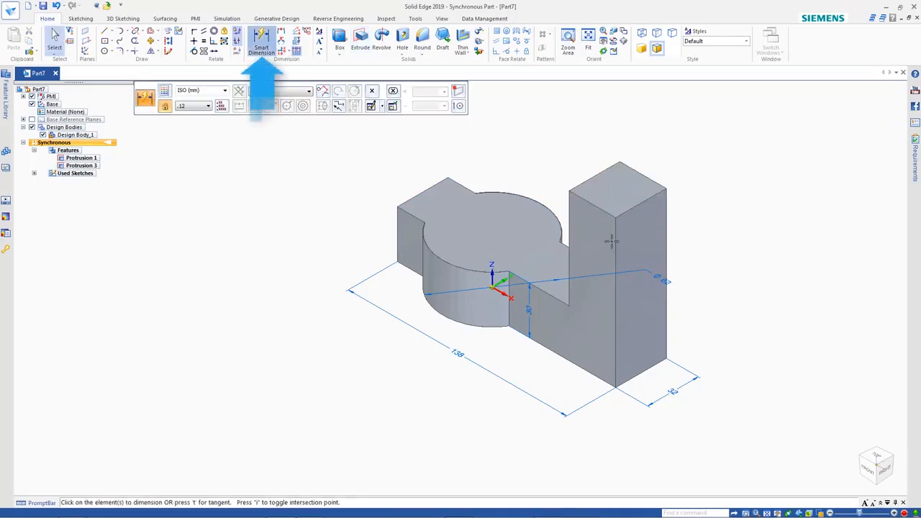
click(665, 247)
click(694, 239)
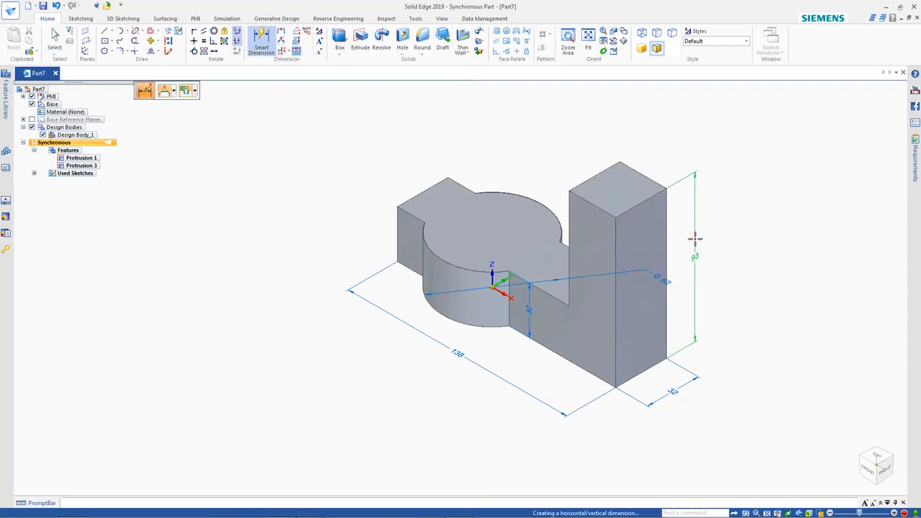
click(694, 239)
text(100)
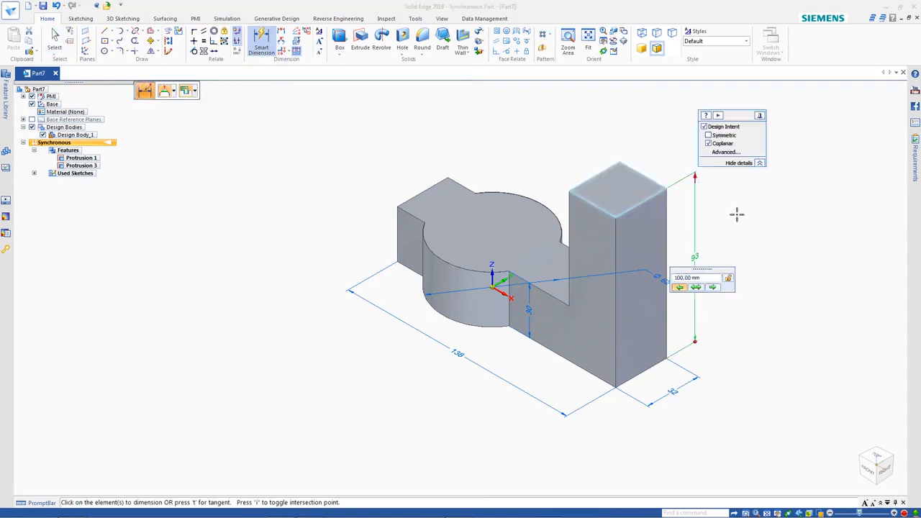
key(Return)
key(Escape)
In top view, sketch a circle about 40 mm in diameter on the body's top face, concentric with the round section
click(105, 52)
key(ctrl+t)
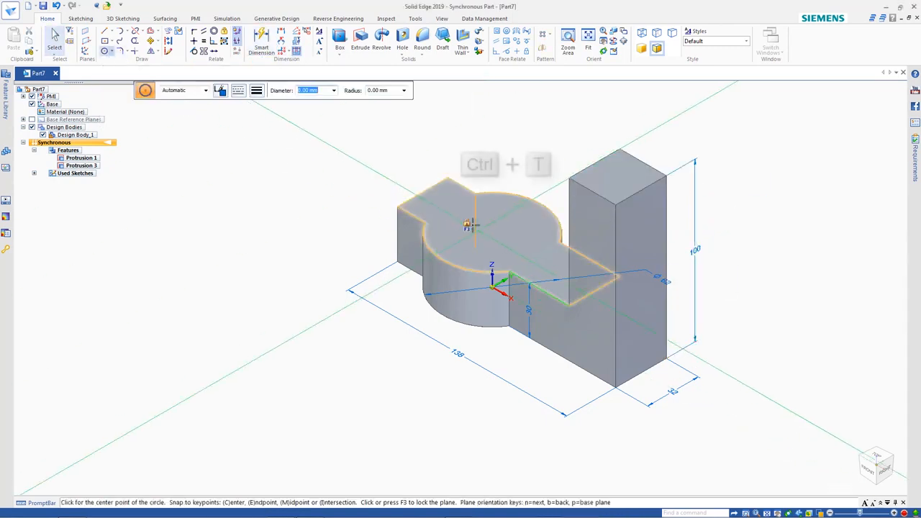
click(400, 269)
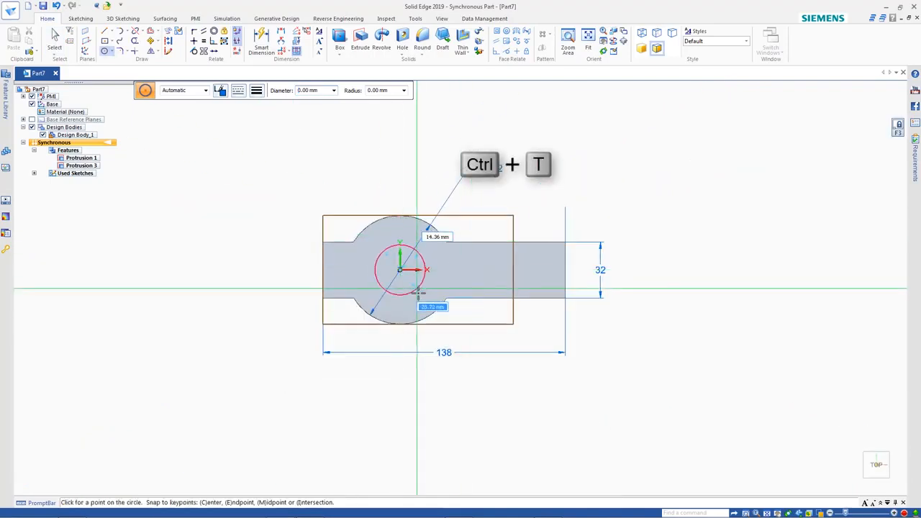
click(423, 294)
Sketch a centred rectangle about 88 by 17 mm on the circle's centre, and a smaller one centred on the raised block's outer end
click(106, 41)
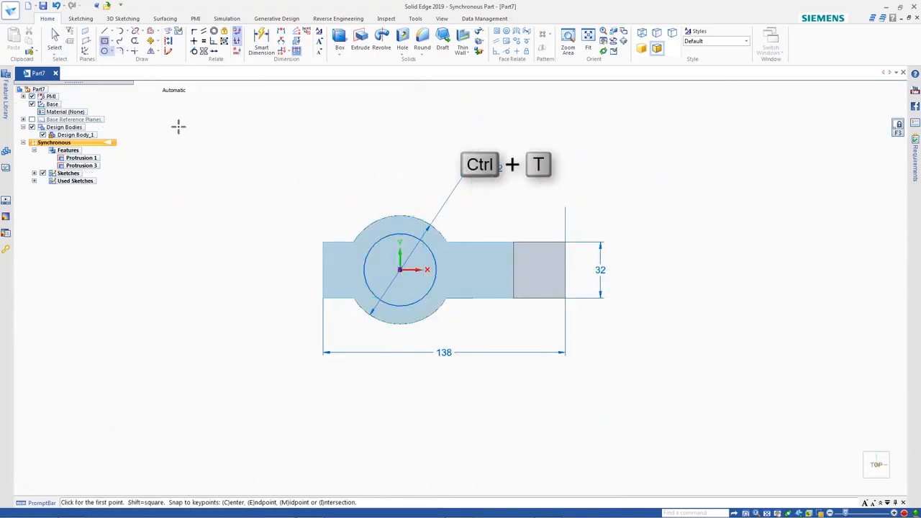
click(323, 255)
click(566, 270)
click(583, 257)
key(Escape)
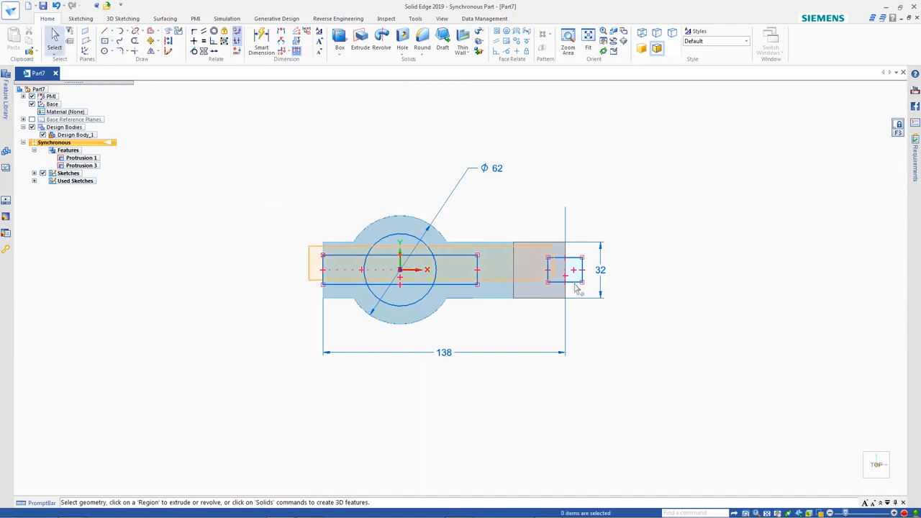
Select the circle and both rectangle sketches and cut them symmetrically through the body and end block, about 152 mm in total
click(392, 270)
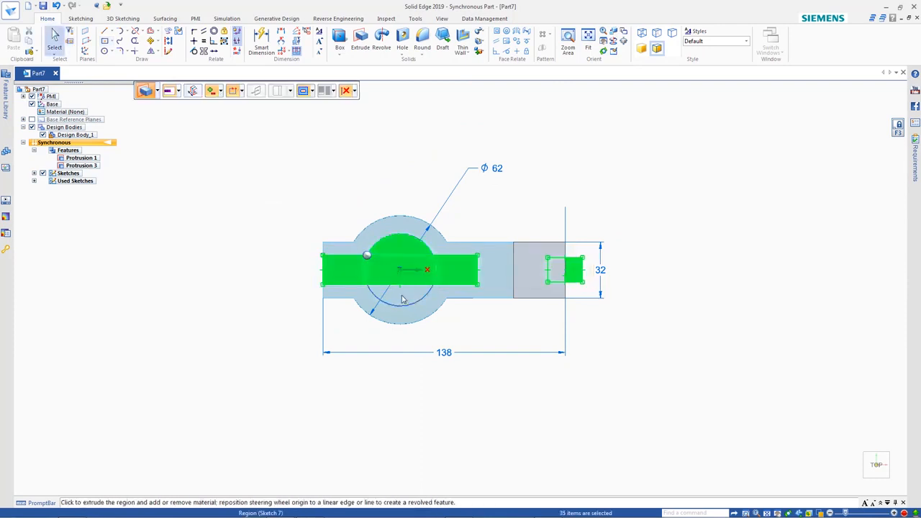
key(ctrl+i)
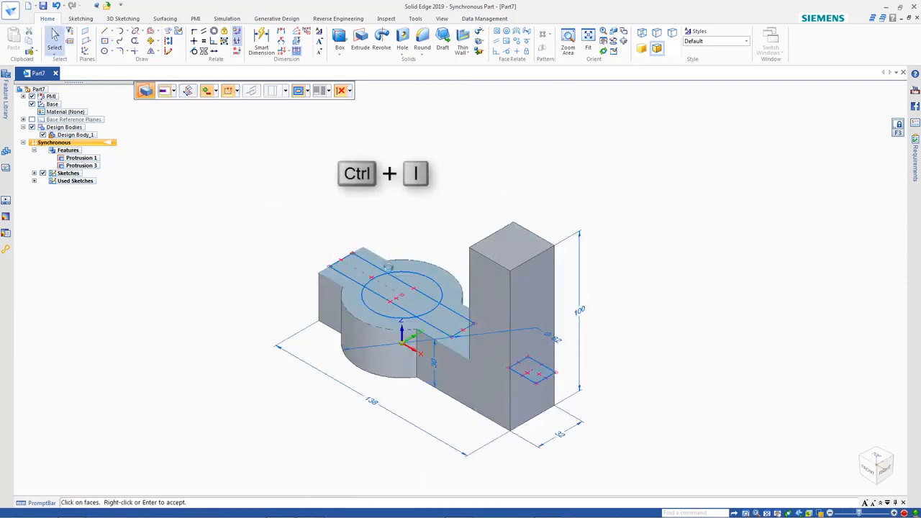
click(388, 267)
key(shift)
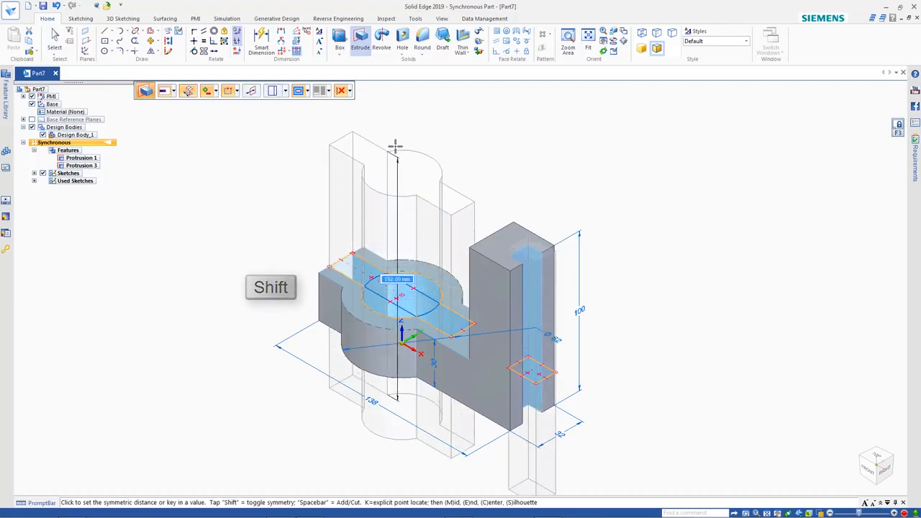
click(395, 146)
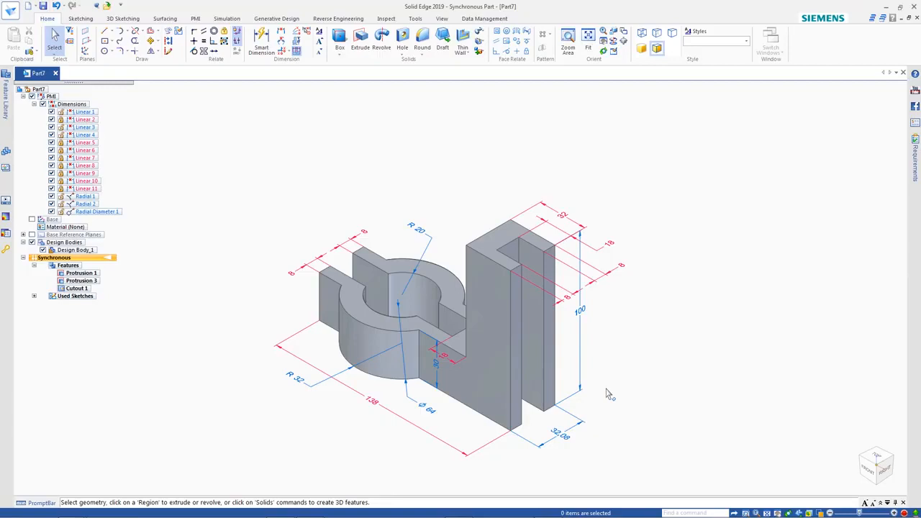
Round the end edges of the block and short arms and the vertical edges joining the ring to the long arm with a 12 mm radius
click(422, 42)
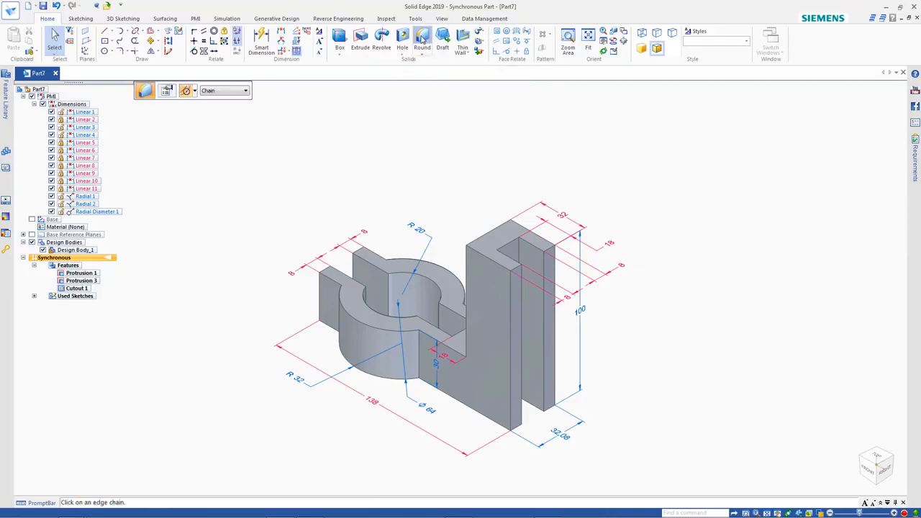
click(495, 231)
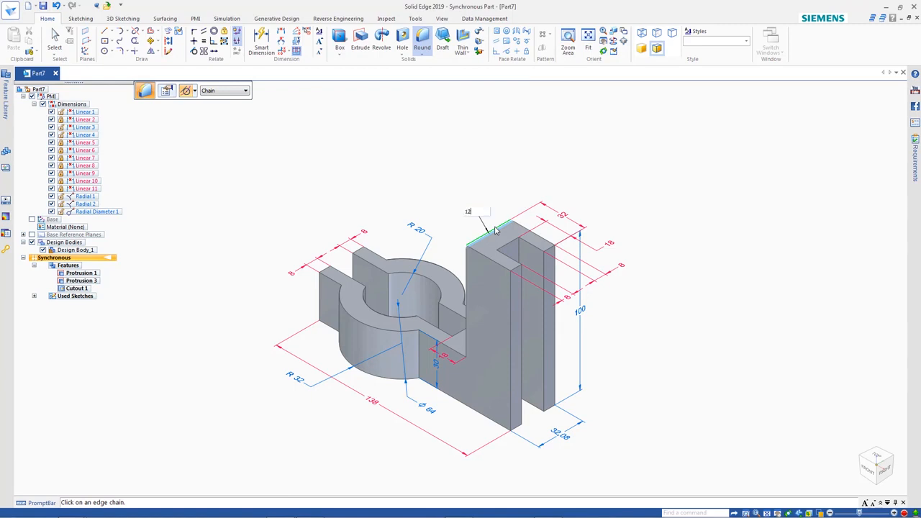
text(12)
key(Return)
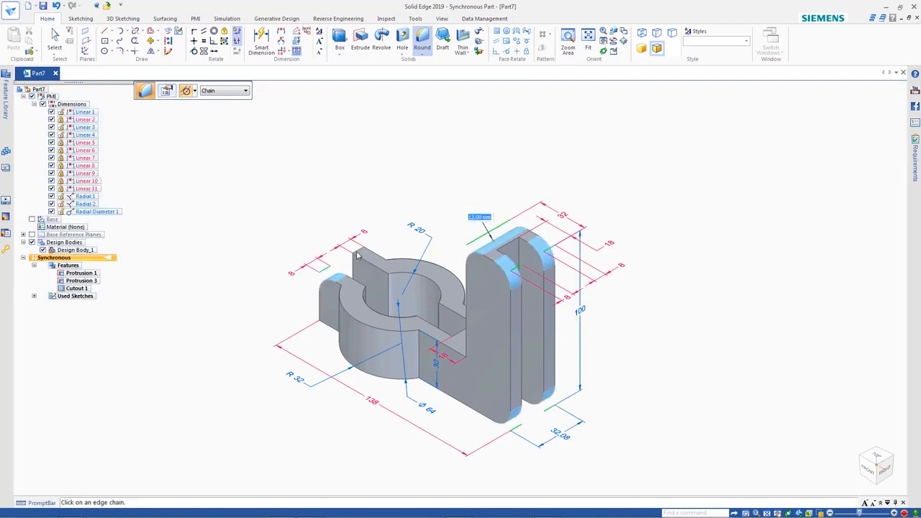
click(424, 350)
click(464, 323)
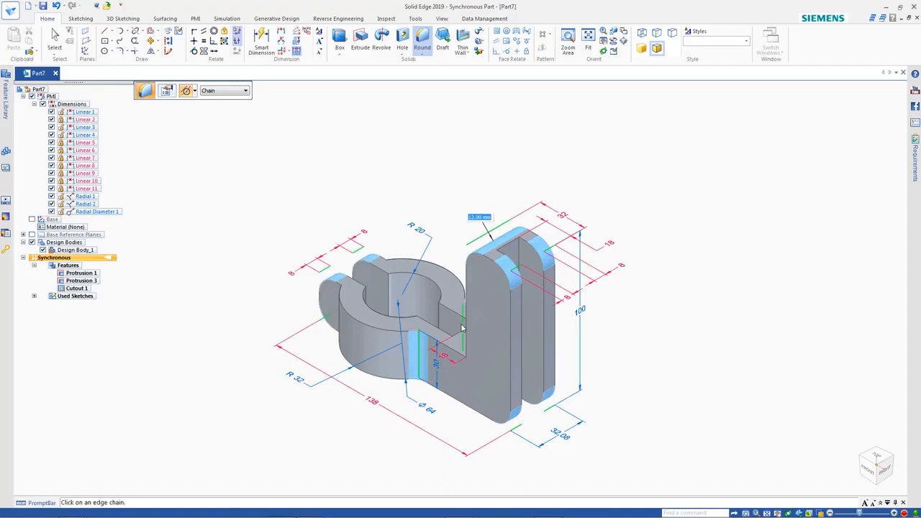
right_click(465, 323)
Round the part's remaining inside edges using the All Fillets selection with the default radius
click(246, 91)
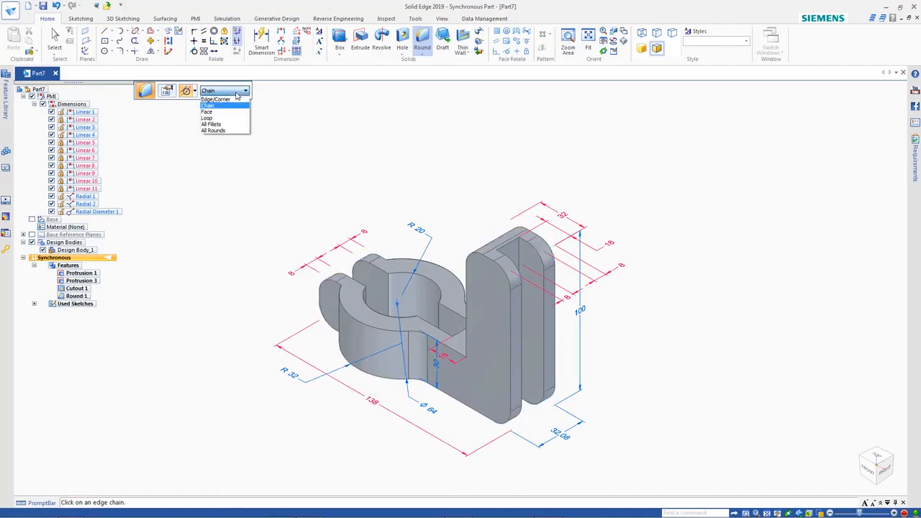
click(232, 123)
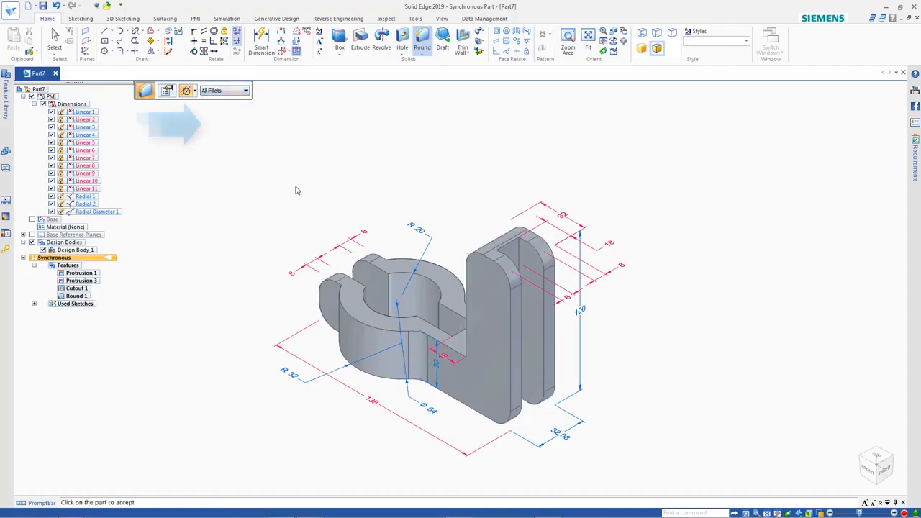
click(382, 273)
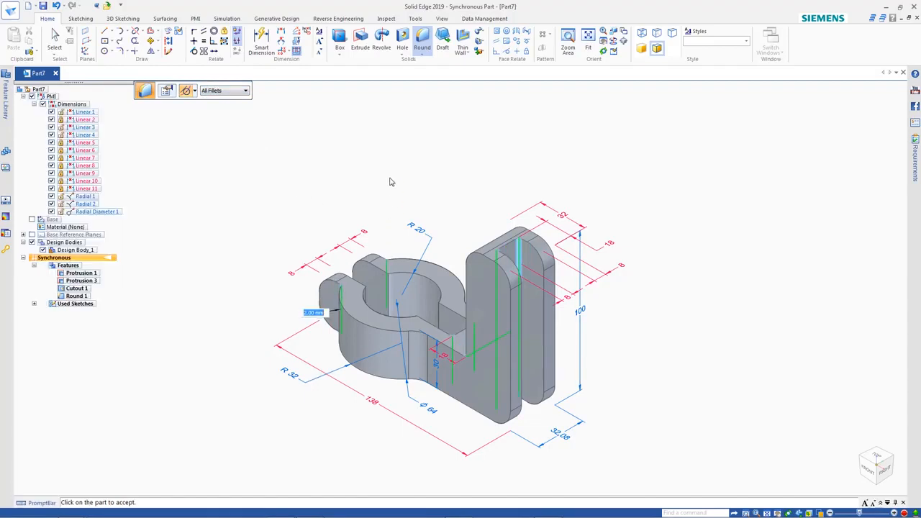
key(Return)
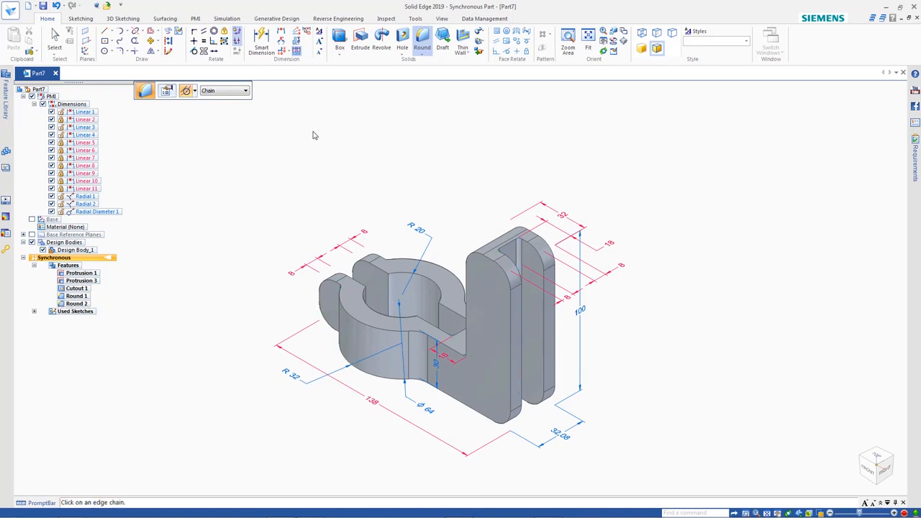
Round all remaining outer edges of the part using the All Rounds selection with the default radius
click(243, 94)
click(219, 127)
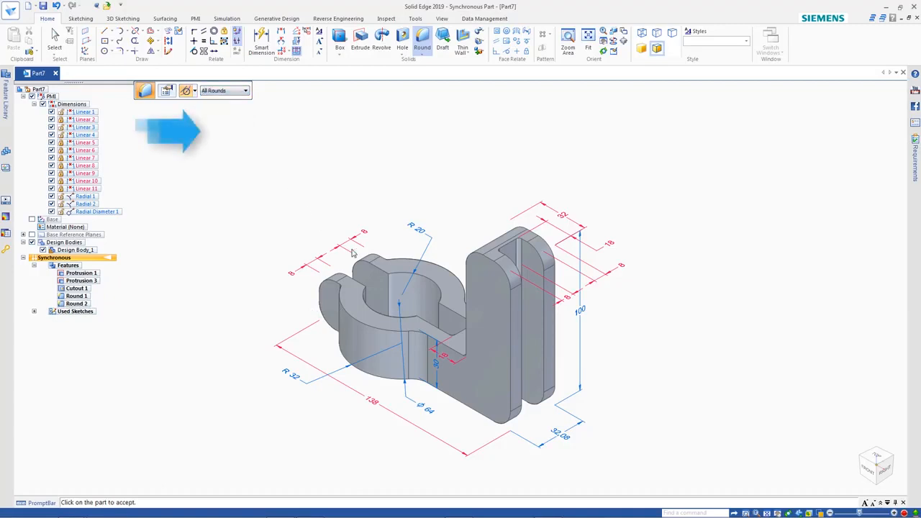
click(376, 274)
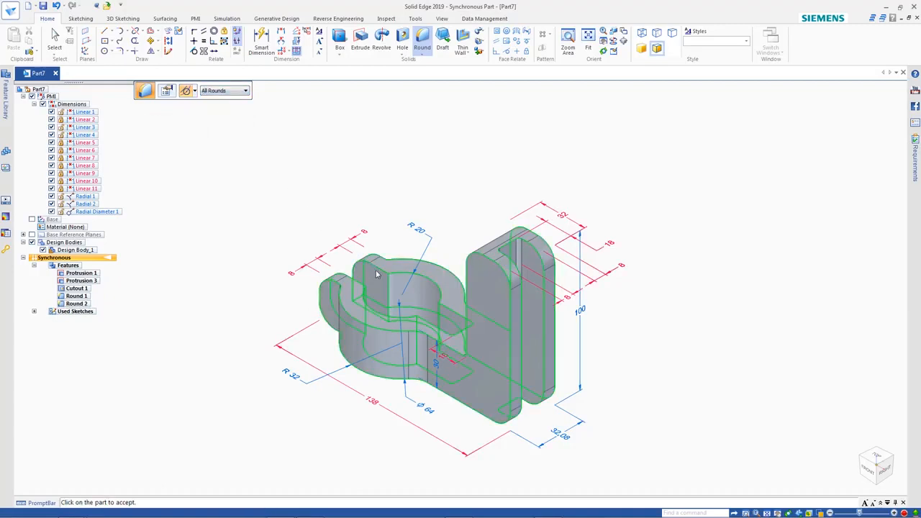
click(375, 275)
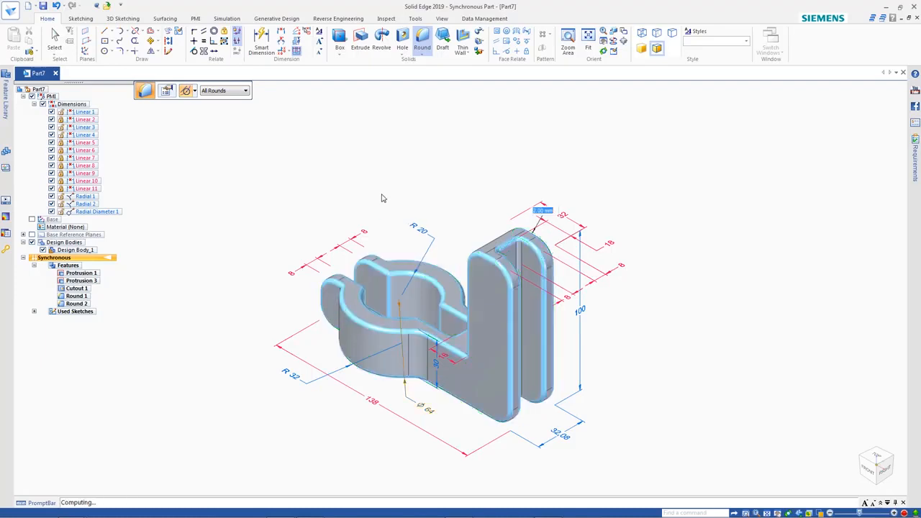
right_click(382, 198)
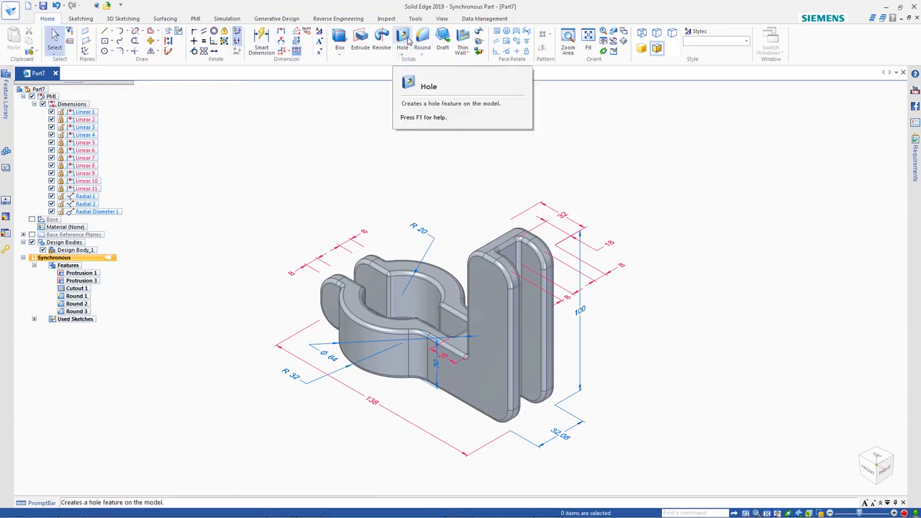
Place a threaded ISO Metric M10 hole on the end block's side face near its lower rounded corner
click(407, 41)
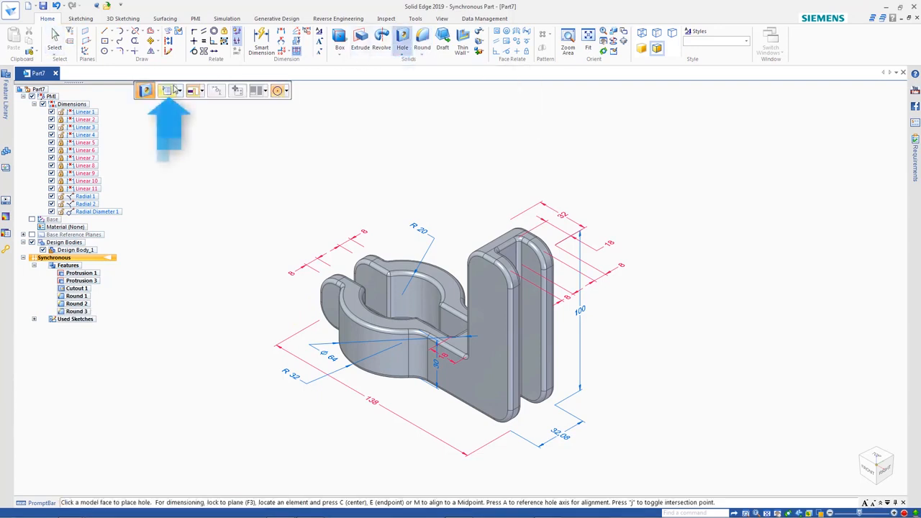
click(172, 90)
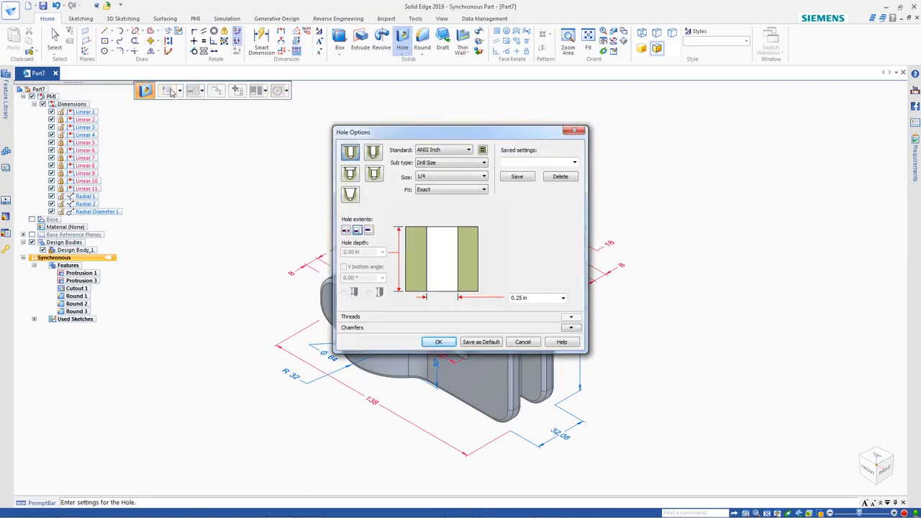
click(373, 153)
click(453, 150)
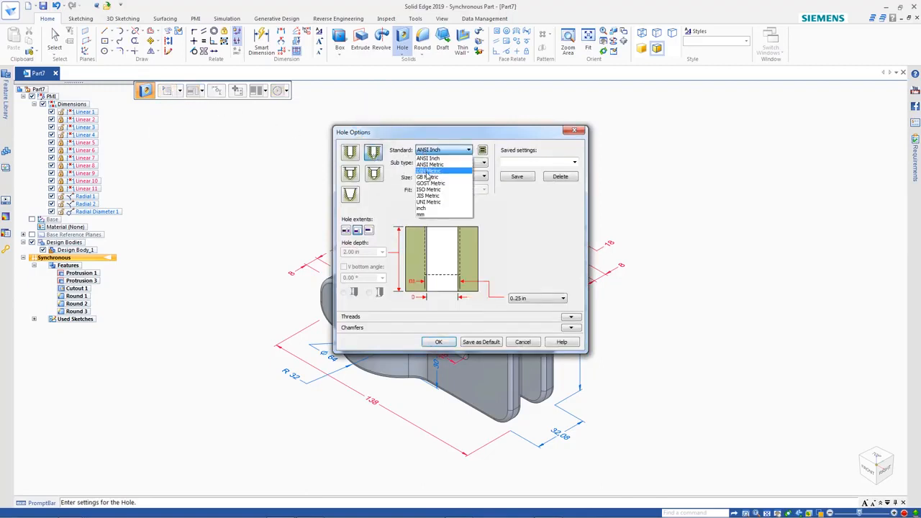
click(429, 189)
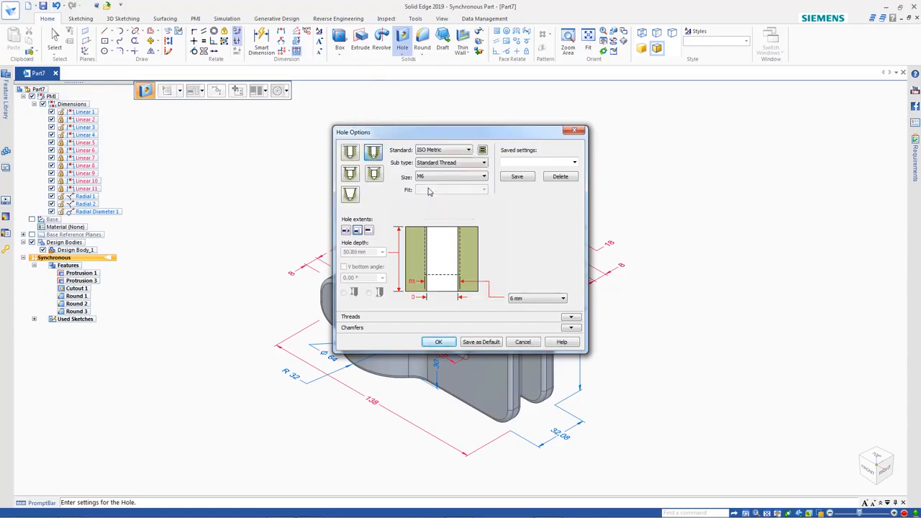
click(432, 178)
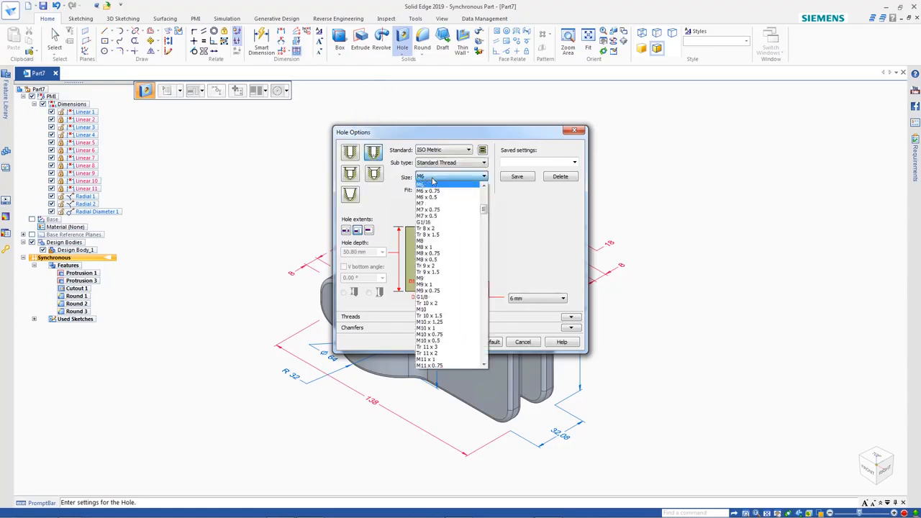
click(431, 309)
click(438, 340)
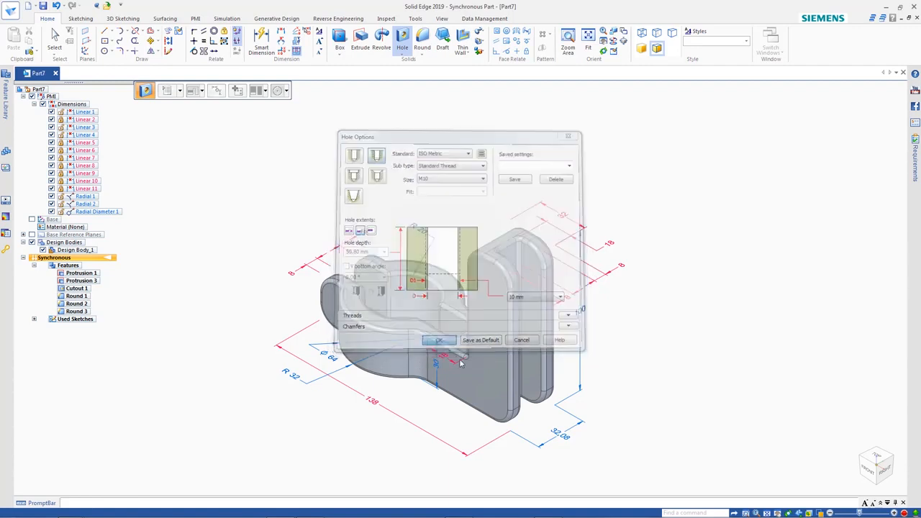
click(496, 403)
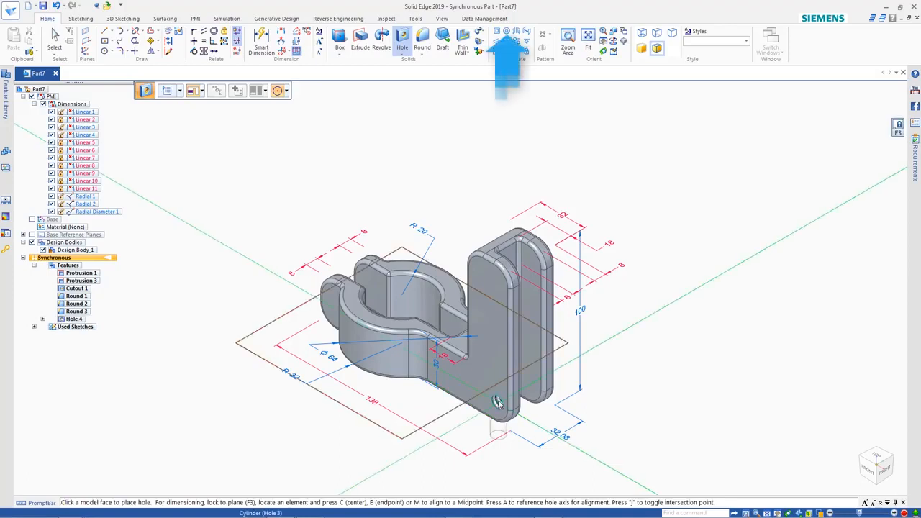
Make the M10 hole on the end block's side face concentric with the block's lower rounded corner
click(508, 33)
click(497, 403)
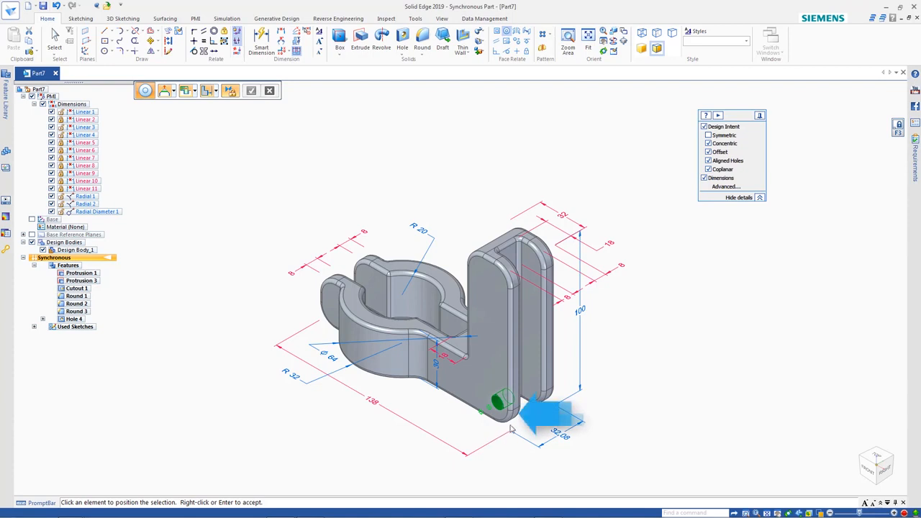
click(515, 422)
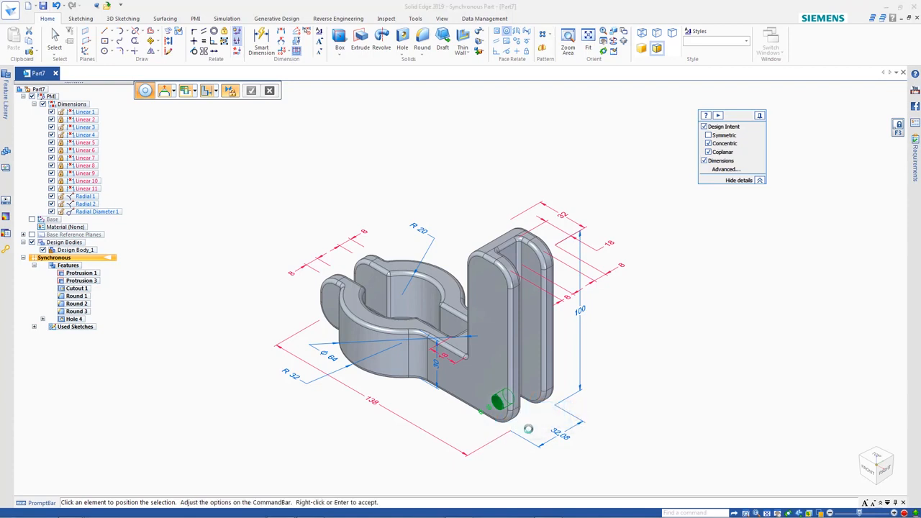
right_click(530, 433)
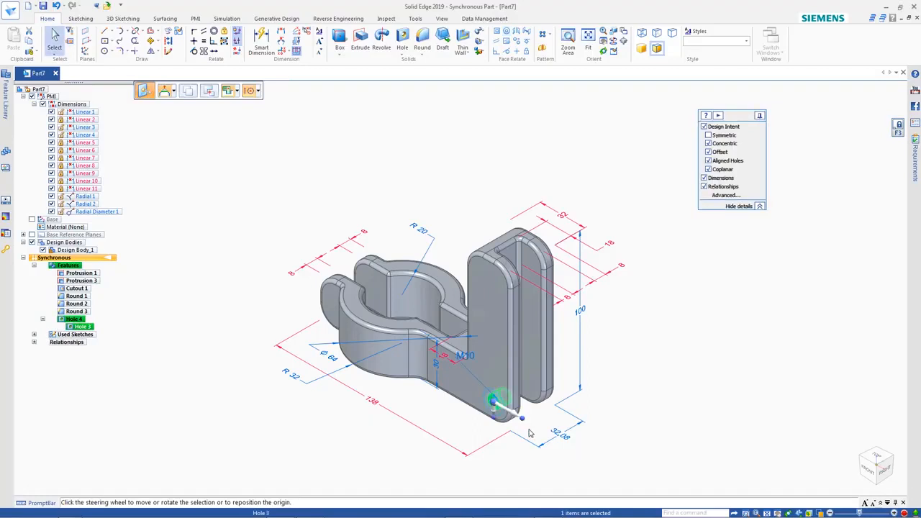
Pattern the M10 hole up the end block's side face as a rectangular Fit pattern, X count 1, Y count 5, about 72 mm high
click(545, 35)
click(556, 44)
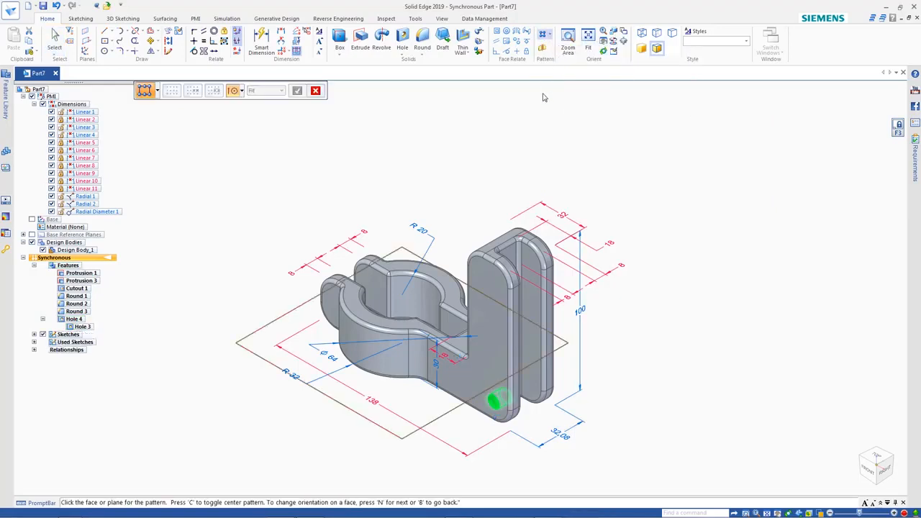
click(488, 338)
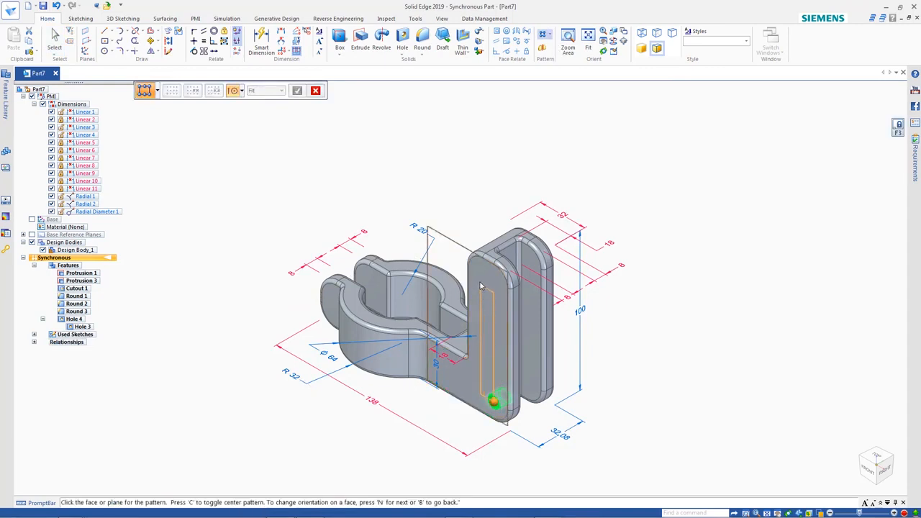
click(481, 282)
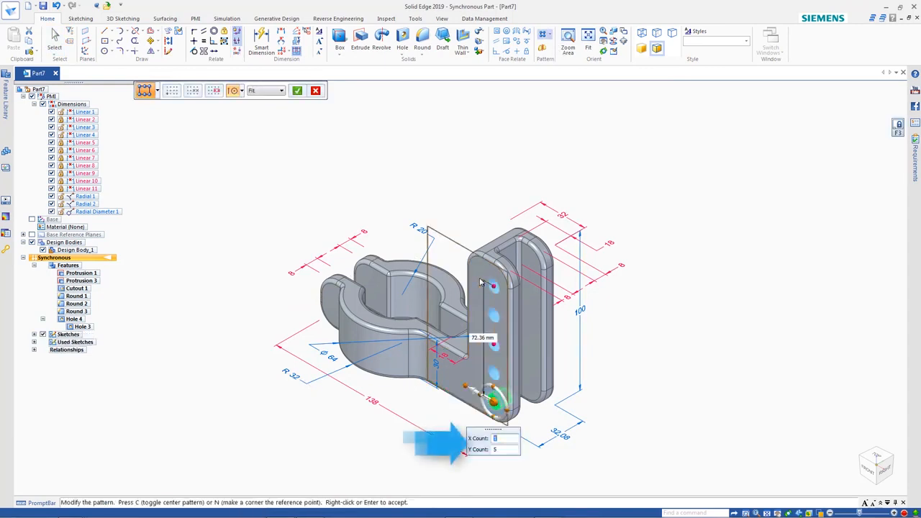
right_click(618, 331)
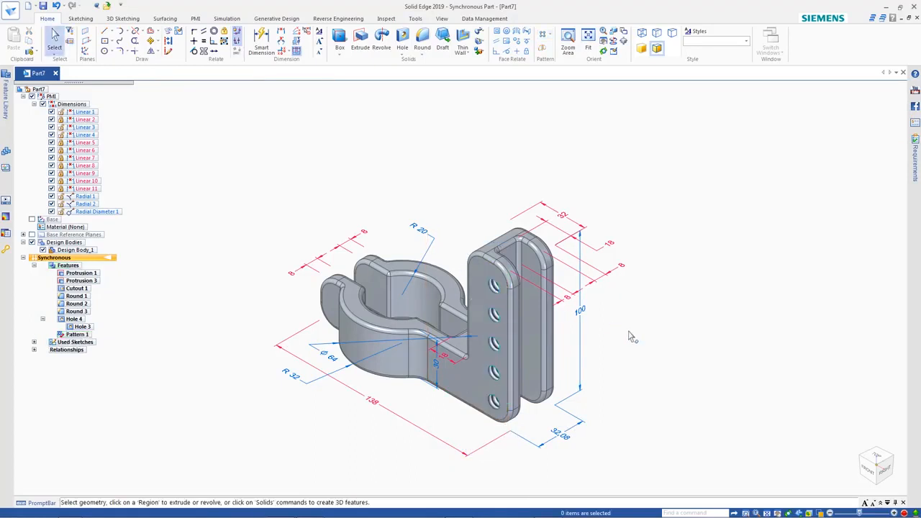
mouse_move(257, 302)
shift+middle_down()
mouse_move(459, 275)
mouse_move(530, 244)
shift+middle_up()
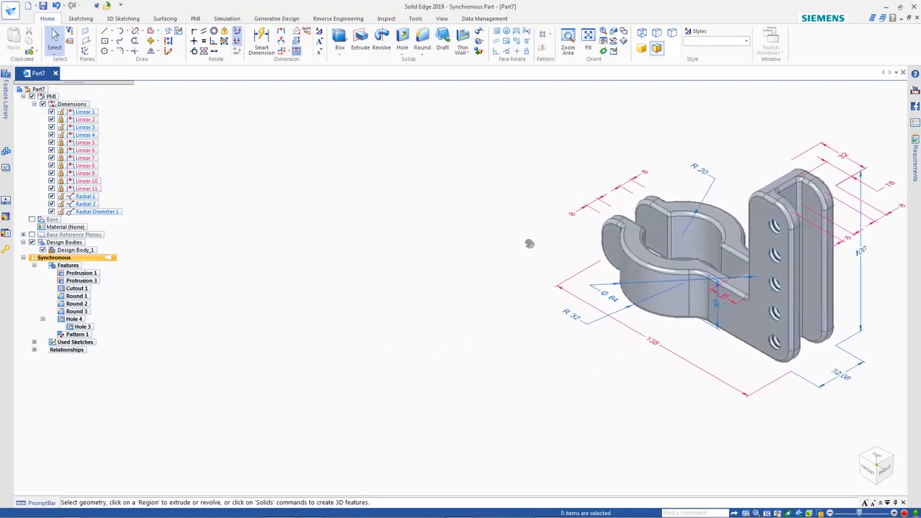